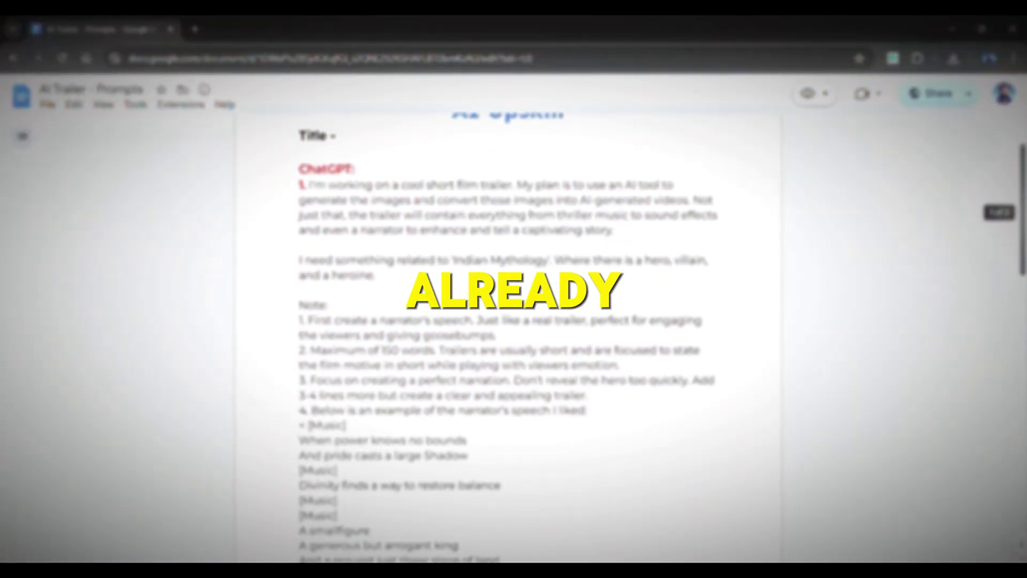
Step: Generate villain images in Leonardo.Ai from his character description
scroll(508, 321, "down", 6)
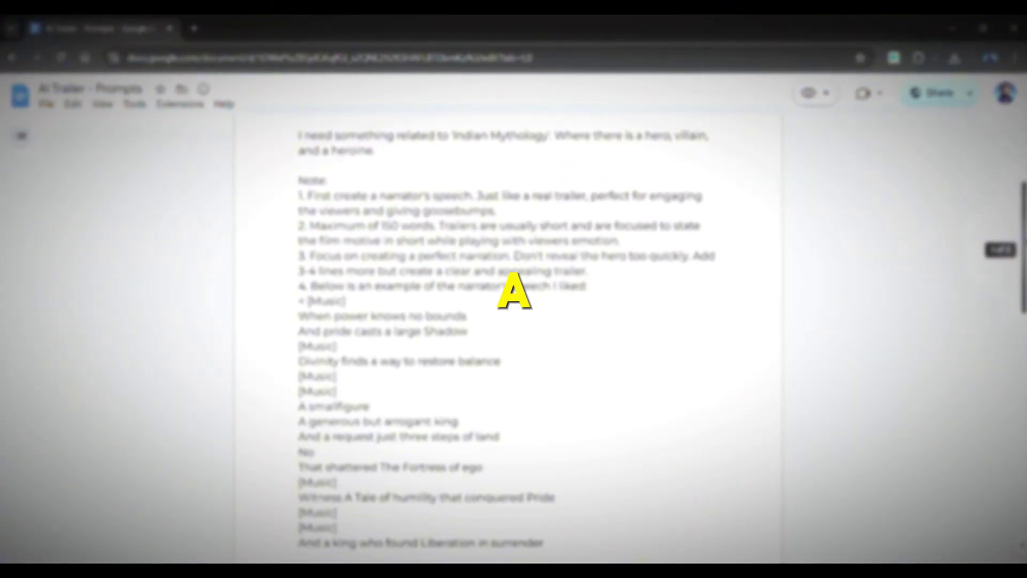
scroll(987, 400, "down", 5)
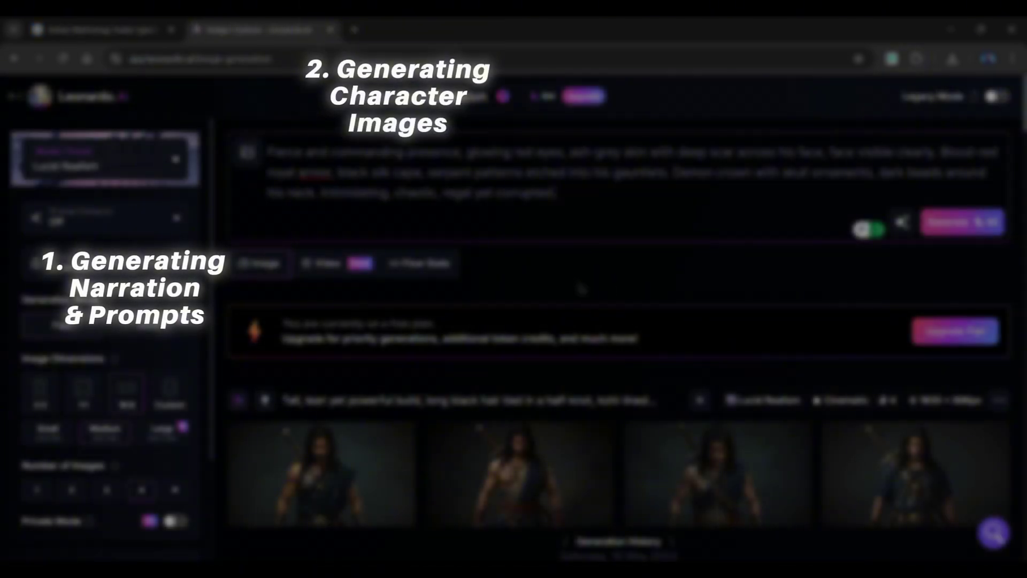
left_click(959, 234)
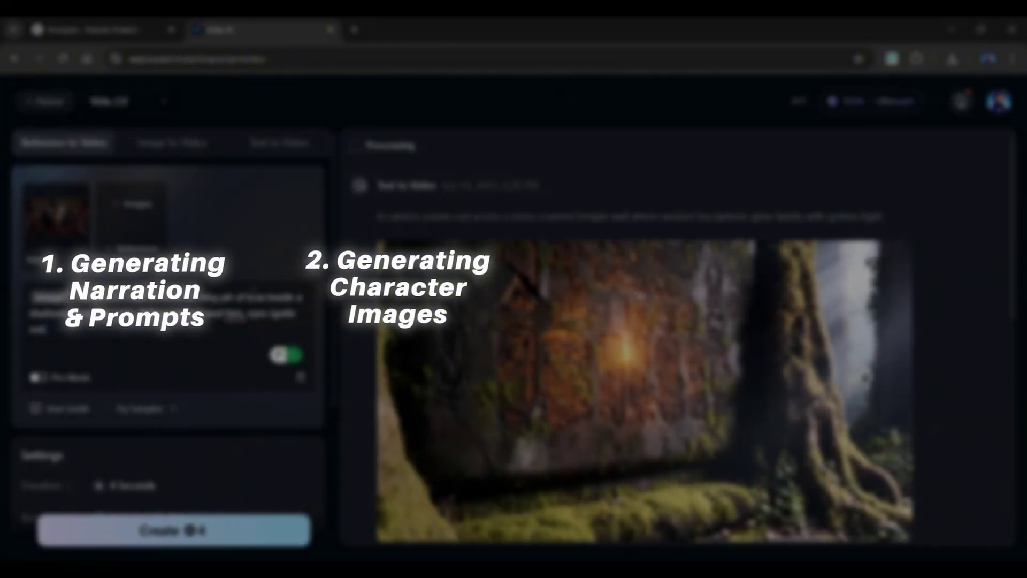
Step: Start a medium-movement video shot, then generate four cinematic heroine images
left_click(211, 352)
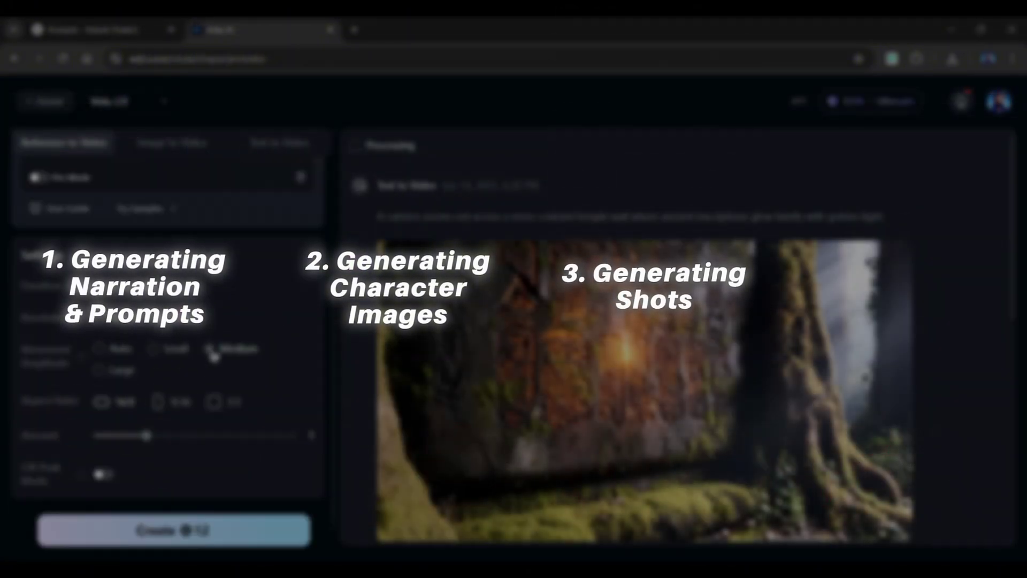
left_click(194, 536)
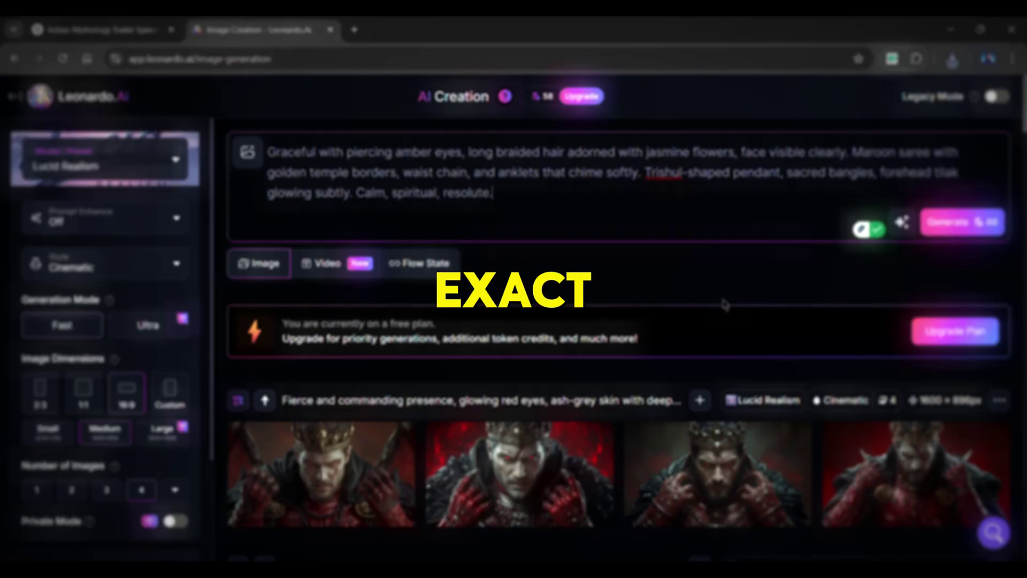
left_click(980, 227)
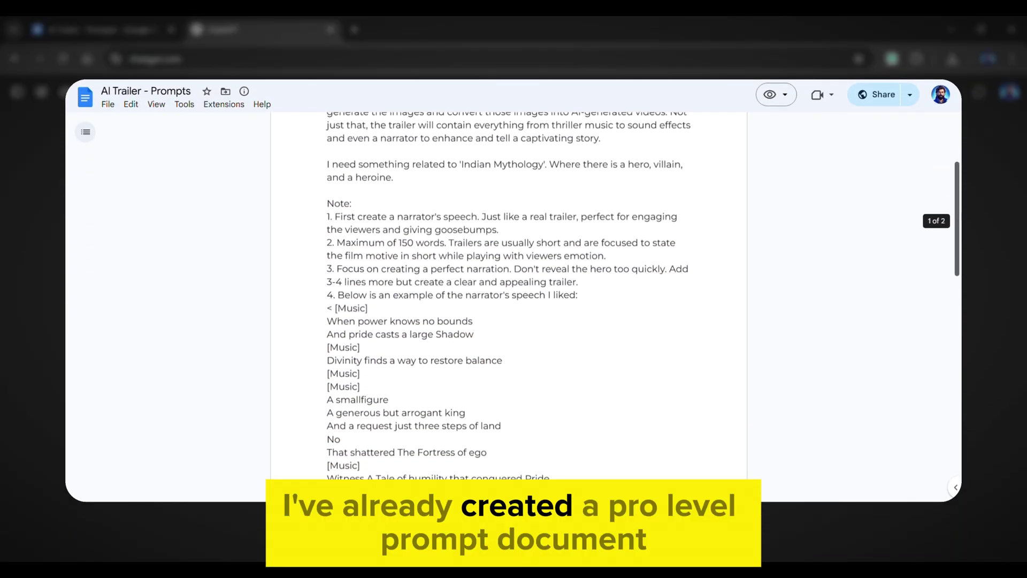
Step: Select the narration prompt in the AI Trailer - Prompts document and scroll on
left_click_drag(944, 293, 912, 392)
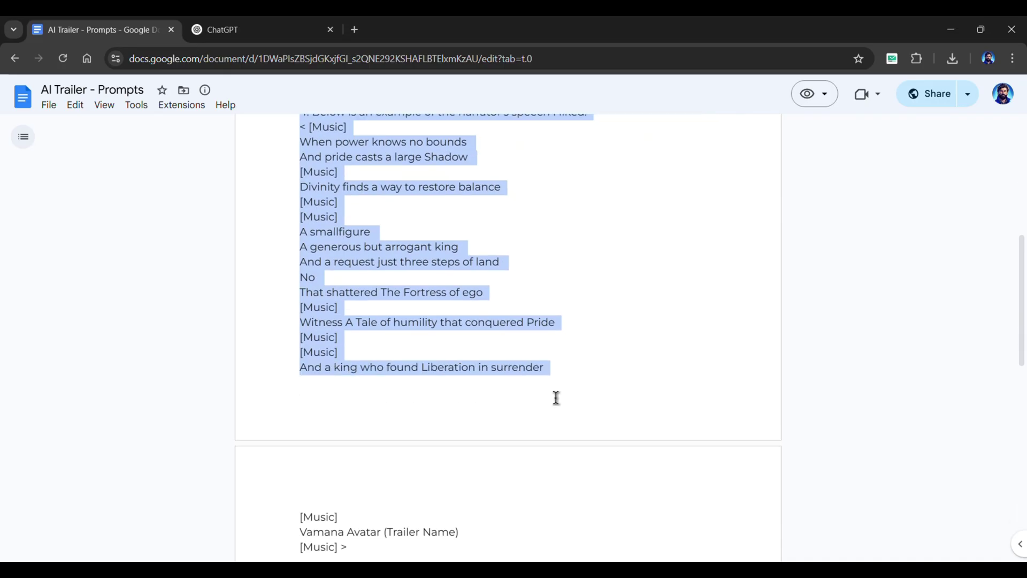
scroll(555, 397, "down", 2)
Step: Paste the trailer prompt from the document into the empty ChatGPT chat and send it
left_click(279, 22)
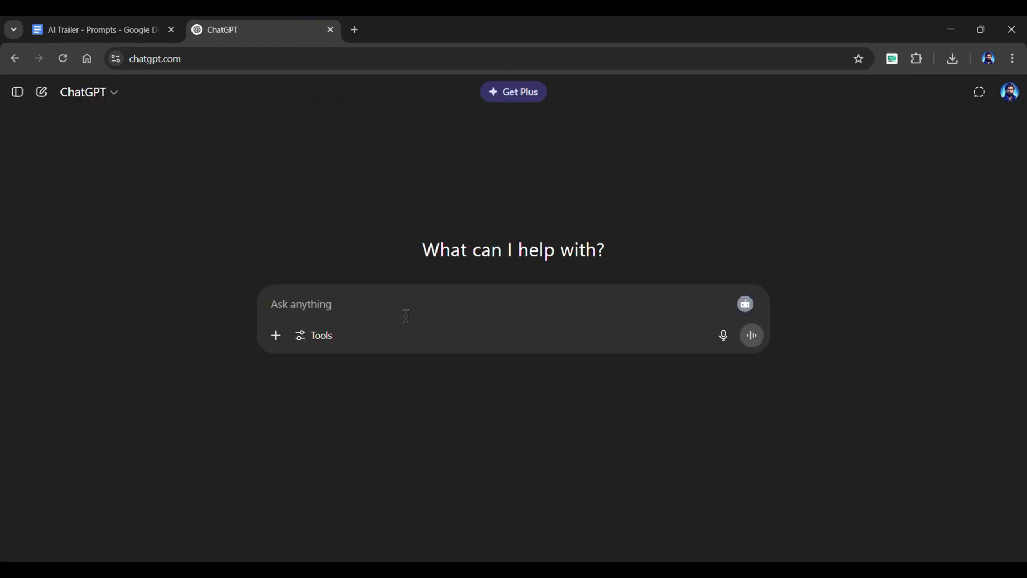
key("ctrl+v")
key("Return")
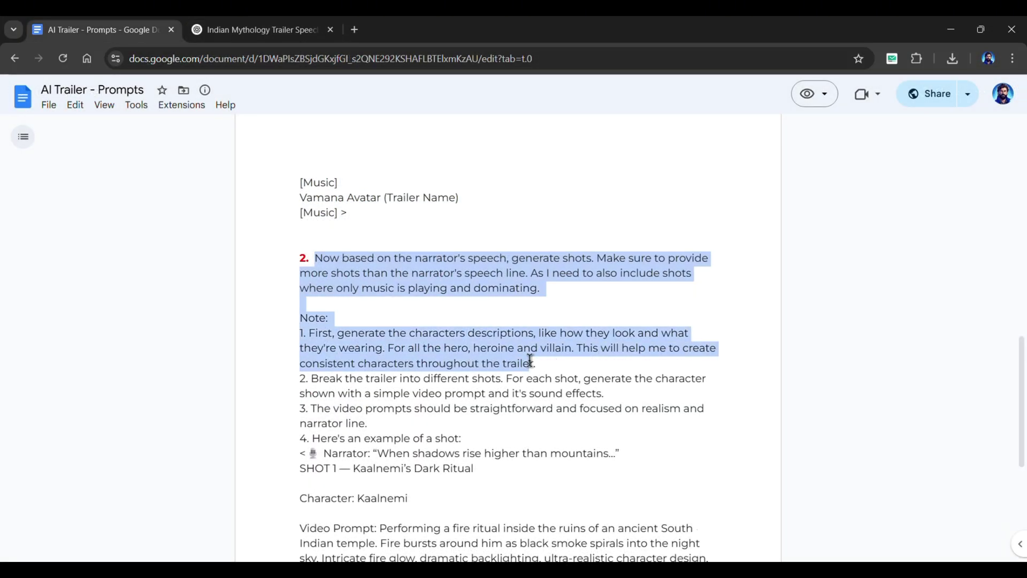
Step: Select ChatGPT's narration reply for copying and move to MiniMax Audio's speech page
left_click_drag(531, 360, 623, 297)
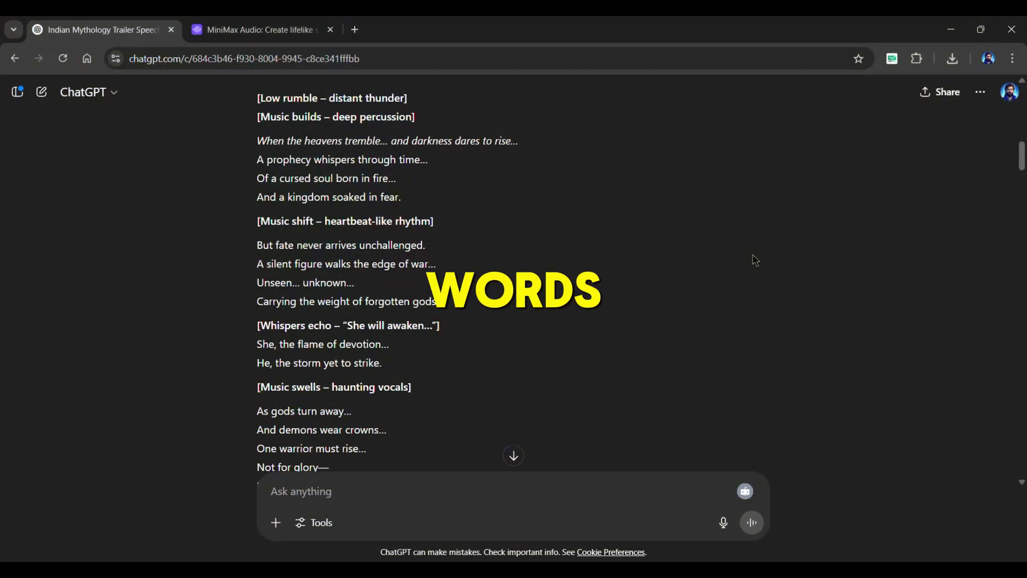
left_click_drag(258, 135, 610, 348)
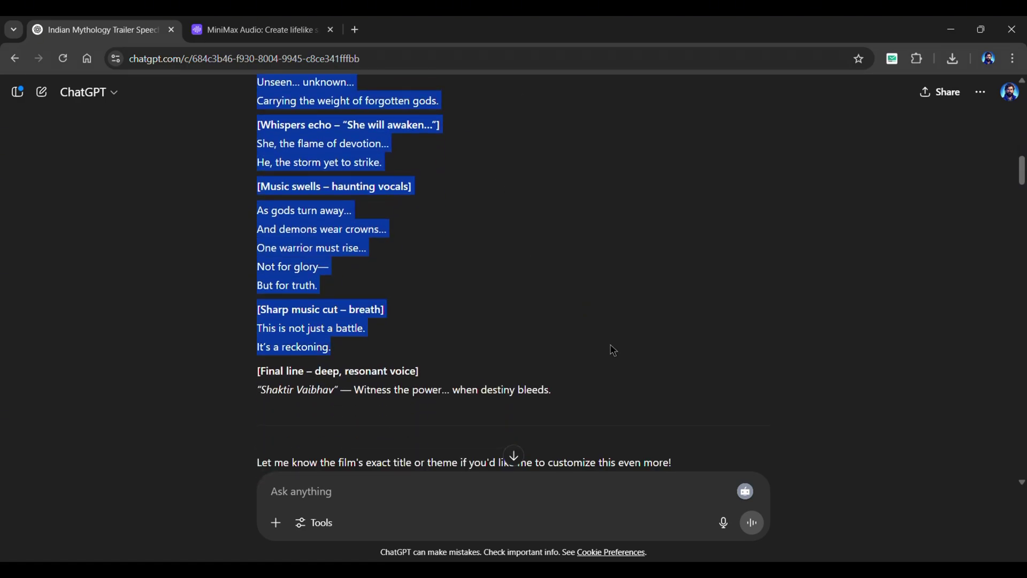
left_click(267, 23)
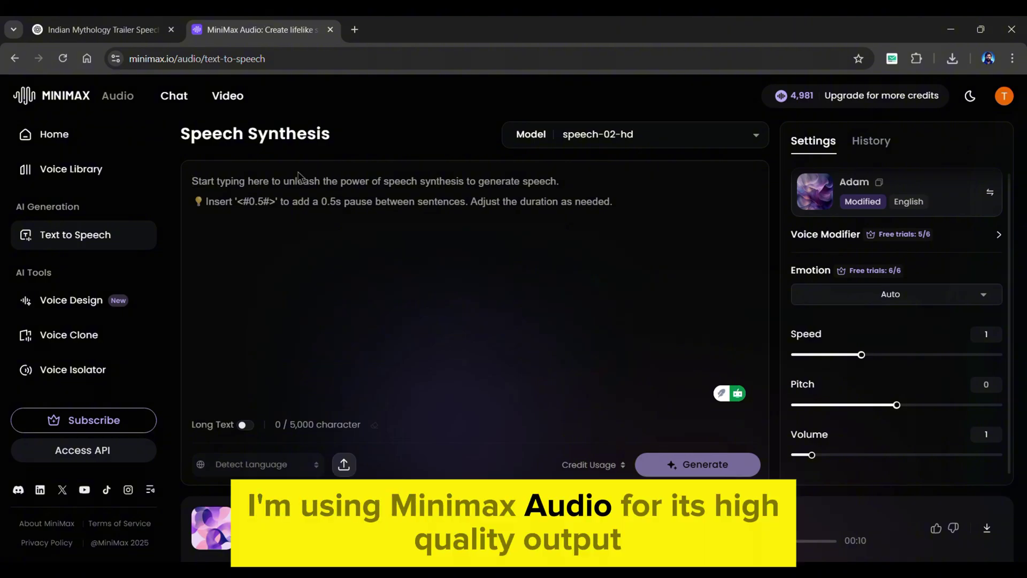
Step: Paste the 482-character trailer narration into MiniMax's Speech Synthesis text box
type("When the heavens tremble… and darkness dares to rise… A prophecy whispers through time… Of a cursed soul born in fire… And a kingdom soaked in fear.  But fate never arrives unchallenged. A silent figure walks the edge of war… Unseen… unknown… Carrying the weight of forgotten gods.  She, the flame of devotion… He, the storm yet to strike.  As gods turn away… And demons wear crowns… One warrior must rise… Not for glory— But for truth.  This is not just a battle. It's a reckoning.")
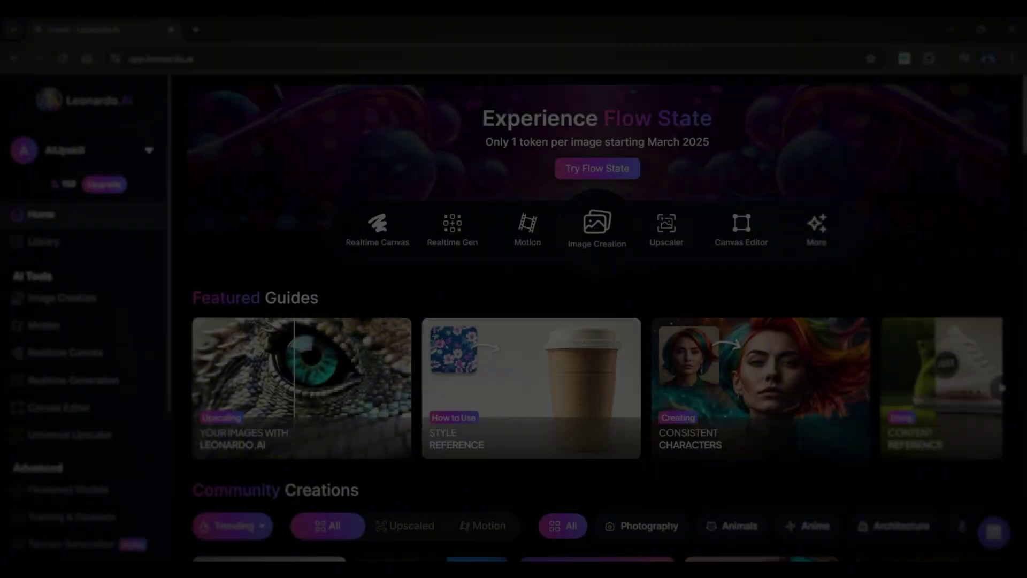
Step: Scroll Leonardo.Ai's home page and open the Image creation page
scroll(597, 342, "down", 15)
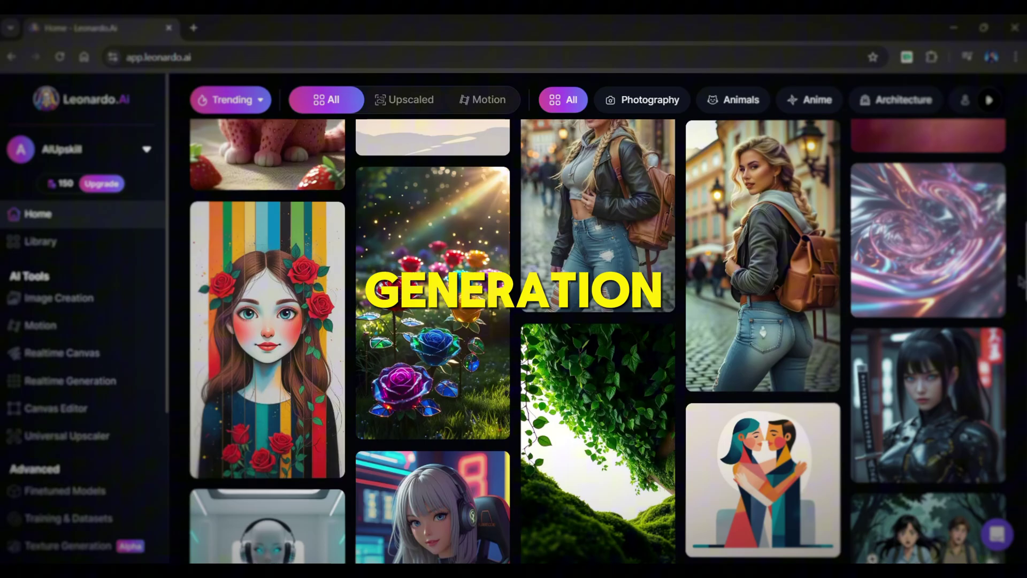
scroll(597, 342, "down", 5)
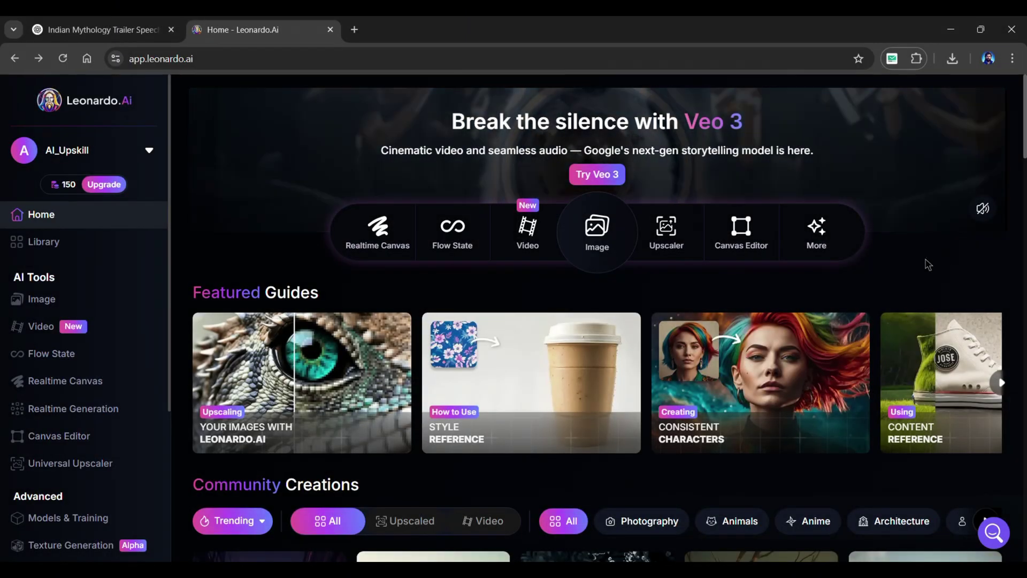
left_click(601, 259)
Step: Fill the image prompt with the hero's Appearance, Outfit, Accessories and Vibe lines from ChatGPT
left_click(133, 31)
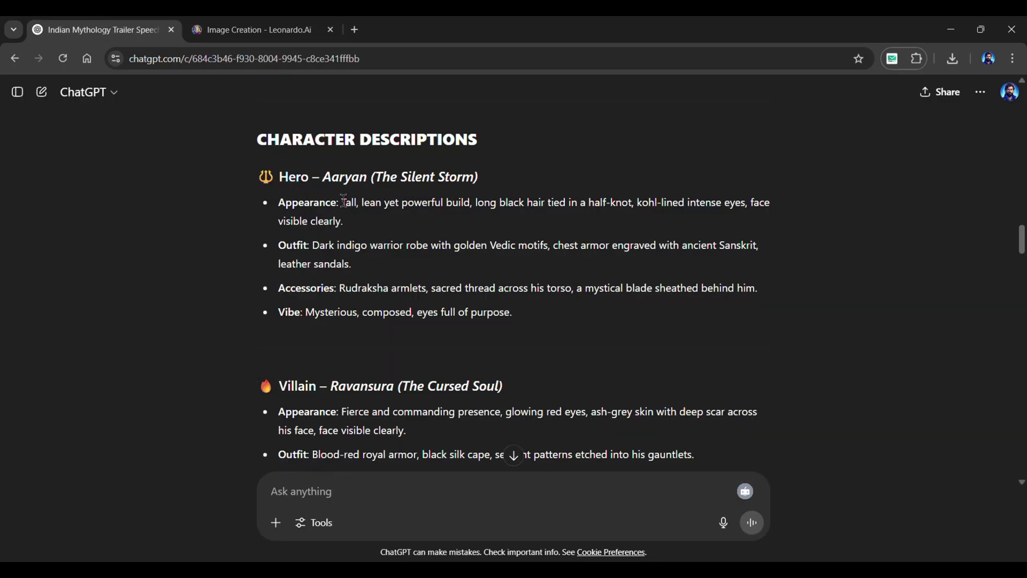
key("ctrl+c")
left_click(251, 29)
left_click_drag(344, 202, 351, 264)
key("ctrl+v")
left_click(96, 29)
left_click(252, 30)
key("ctrl+v")
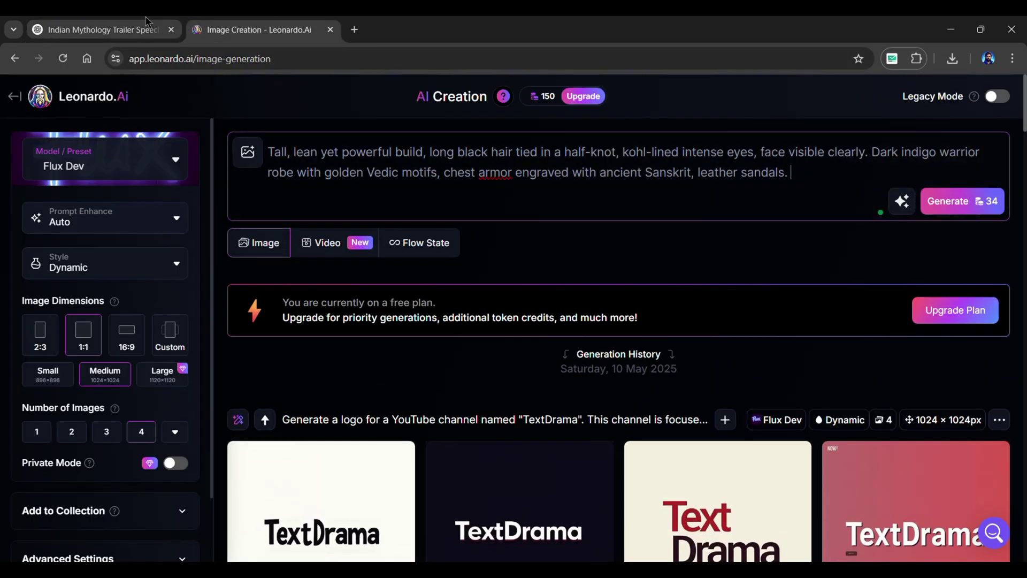
left_click(97, 30)
left_click_drag(418, 288, 779, 294)
key("ctrl+c")
left_click(251, 30)
key("ctrl+v")
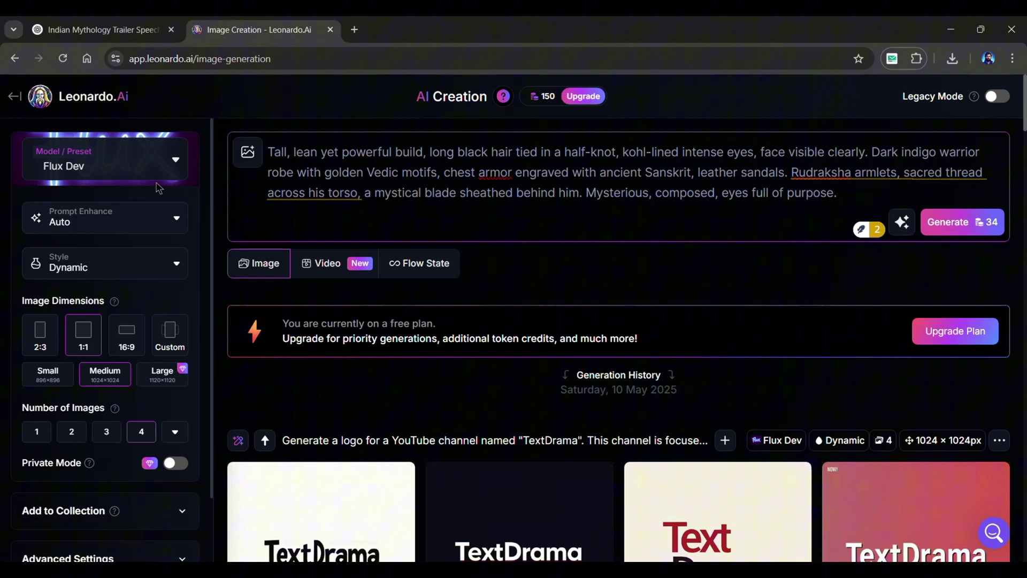
Step: Generate four hero images with Lucid Realism, Prompt Enhance off and Cinematic style
left_click(156, 177)
left_click(270, 266)
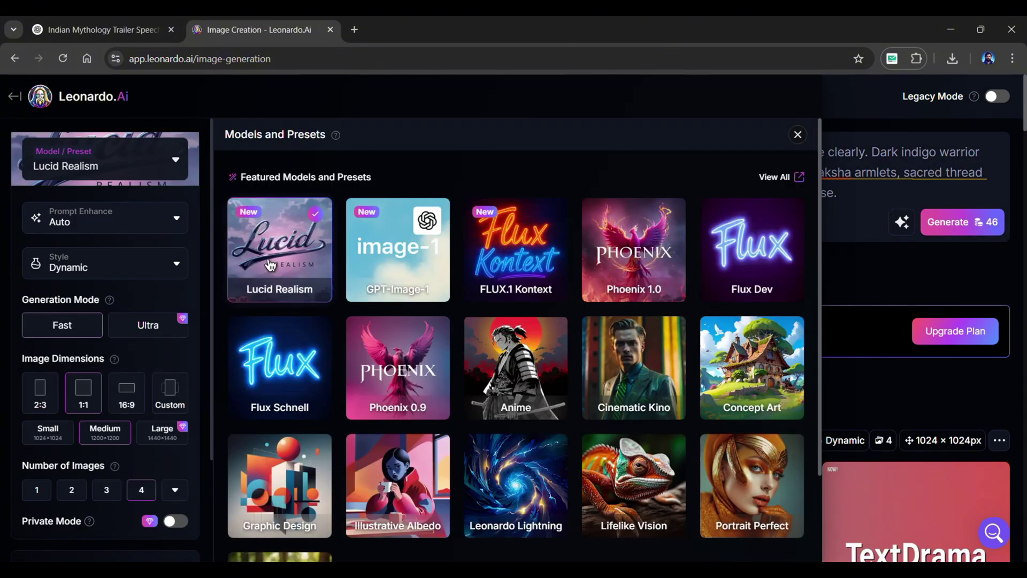
left_click(127, 164)
left_click(126, 363)
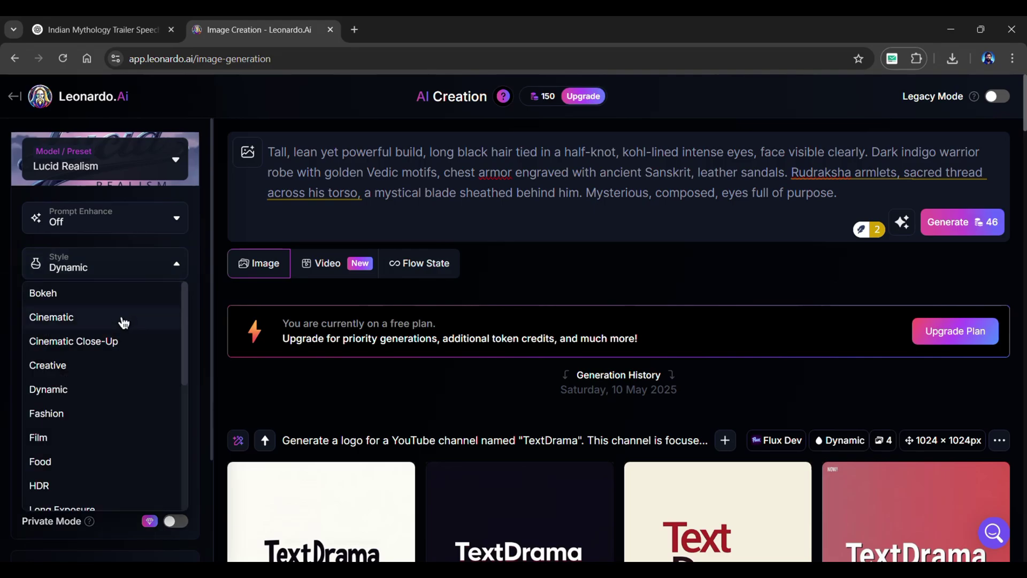
left_click(123, 321)
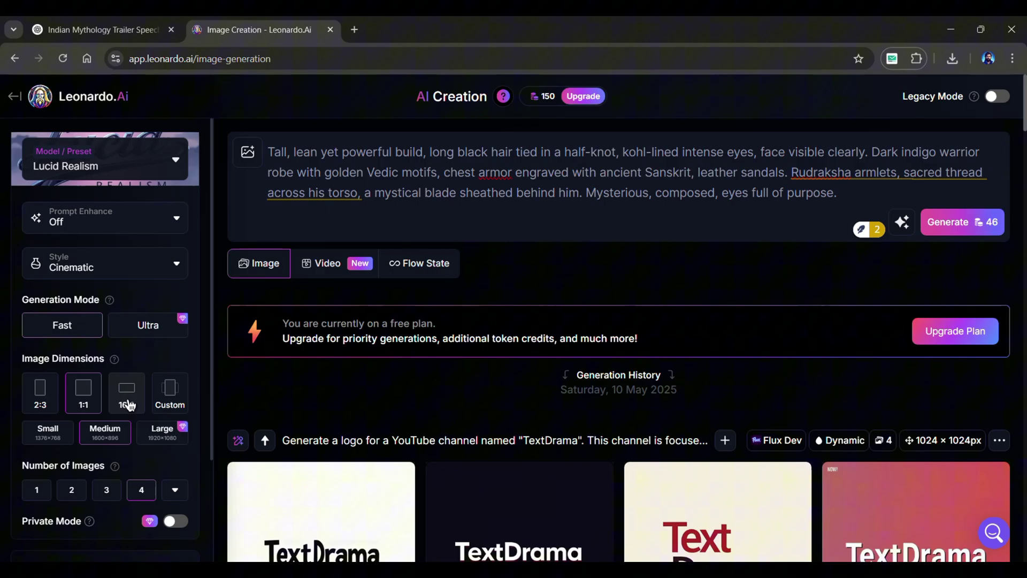
left_click(966, 222)
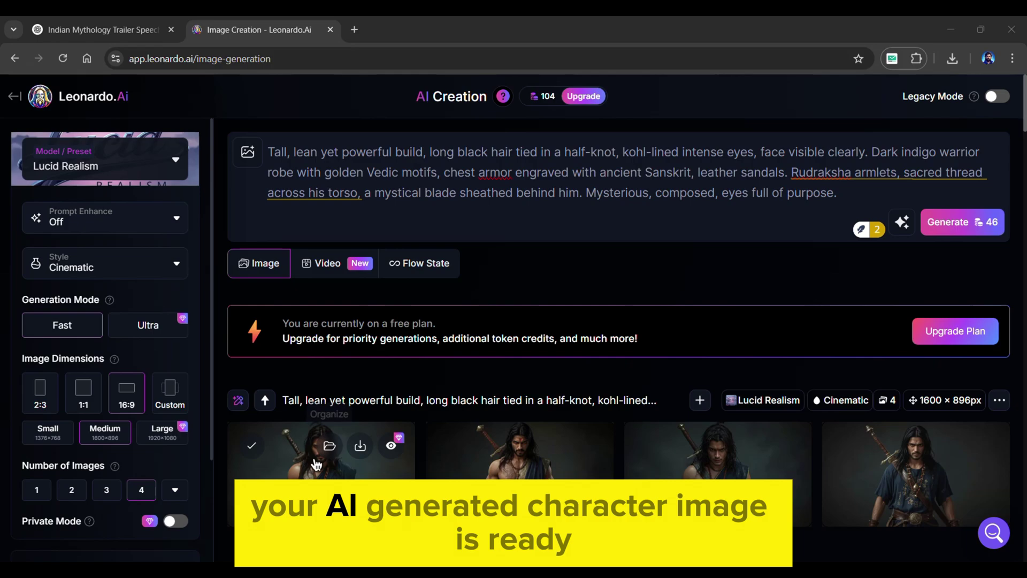
Step: Open the generated hero portraits full size and browse through them
left_click(486, 422)
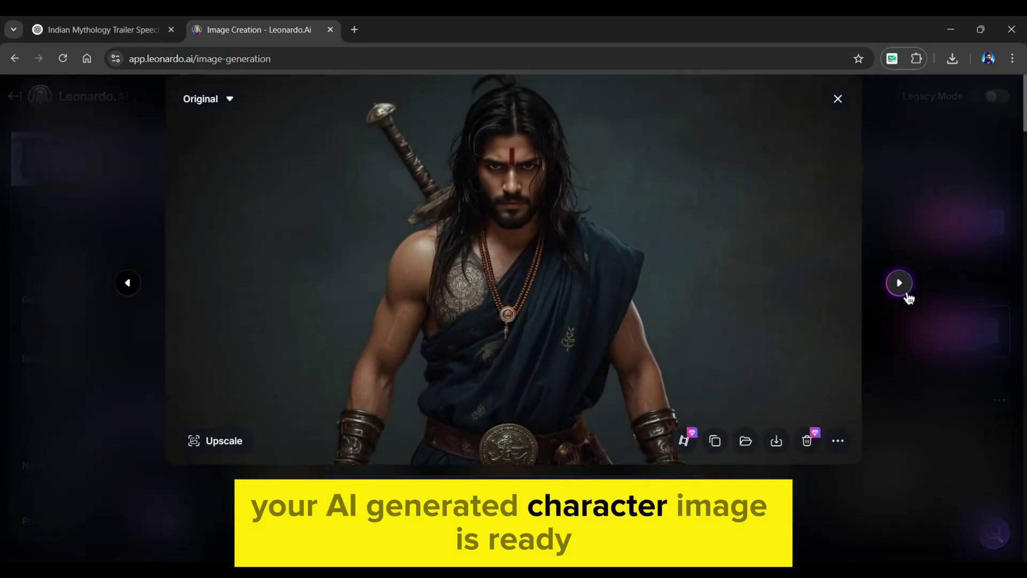
left_click(906, 295)
left_click(907, 297)
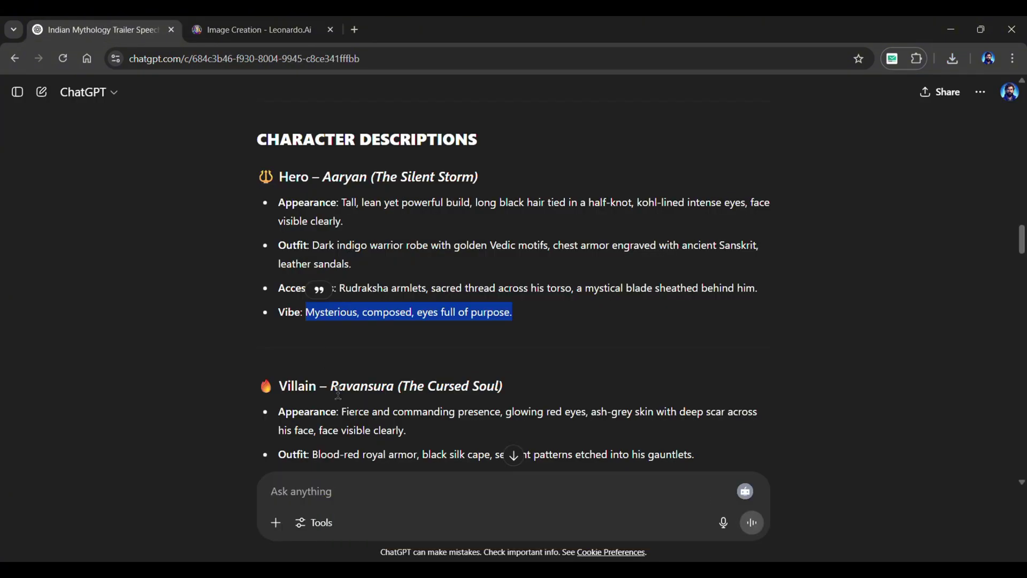
Step: Replace the Leonardo prompt with the villain's face and outfit lines from ChatGPT
scroll(364, 320, "down", 3)
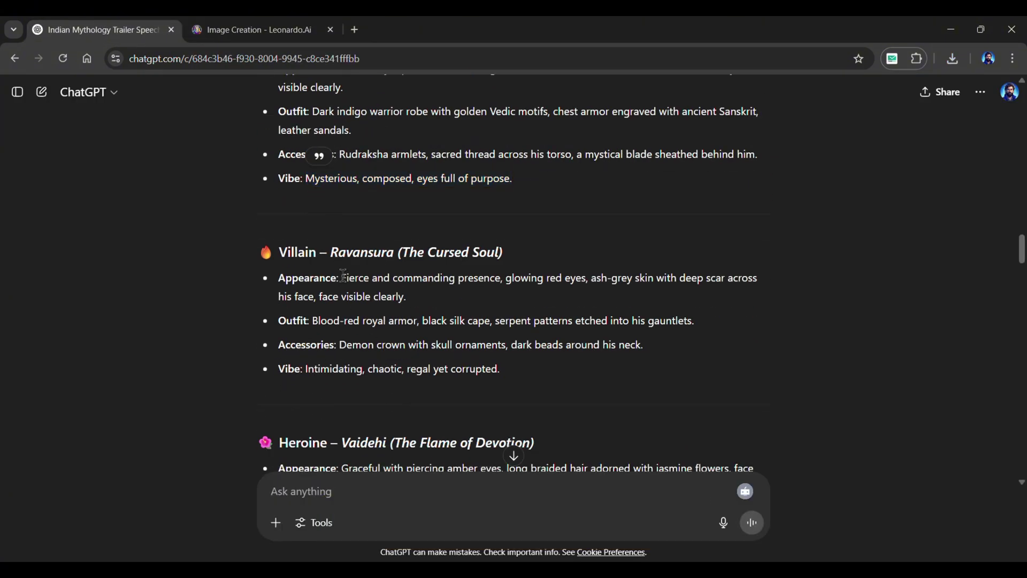
left_click_drag(342, 277, 428, 301)
key("ctrl+c")
left_click(252, 30)
key("ctrl+a")
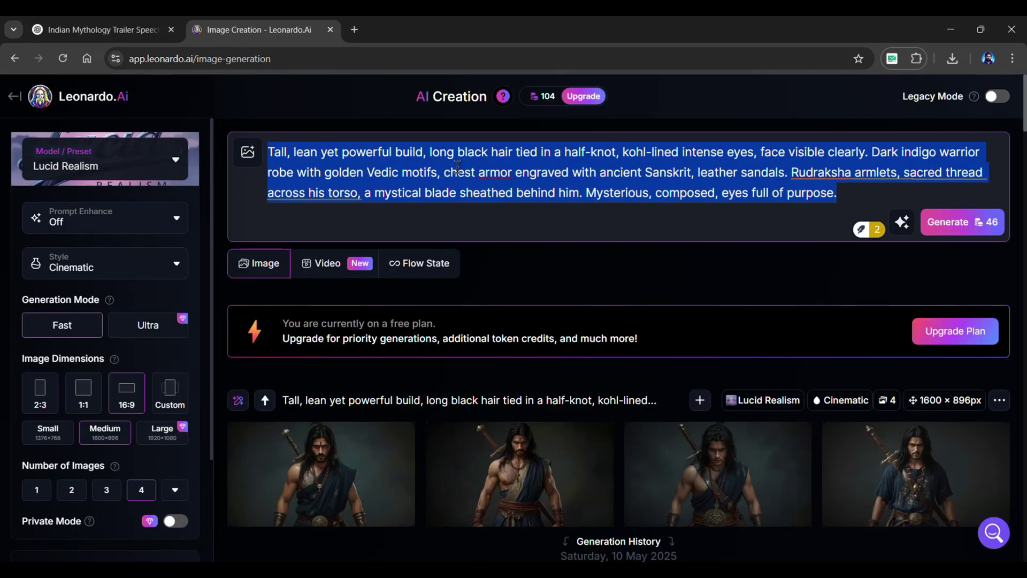
key("ctrl+v")
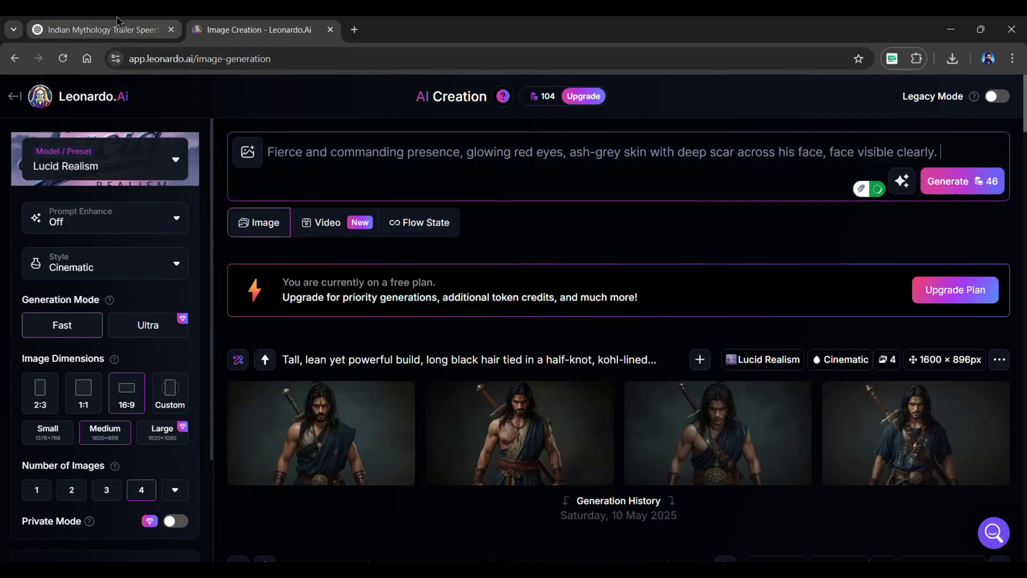
left_click(118, 28)
left_click_drag(312, 321, 694, 321)
key("ctrl+c")
left_click(251, 29)
key("ctrl+v")
Step: Append the villain's accessories and vibe lines to the prompt
left_click(102, 30)
left_click_drag(339, 345, 643, 344)
key("ctrl+c")
left_click(251, 29)
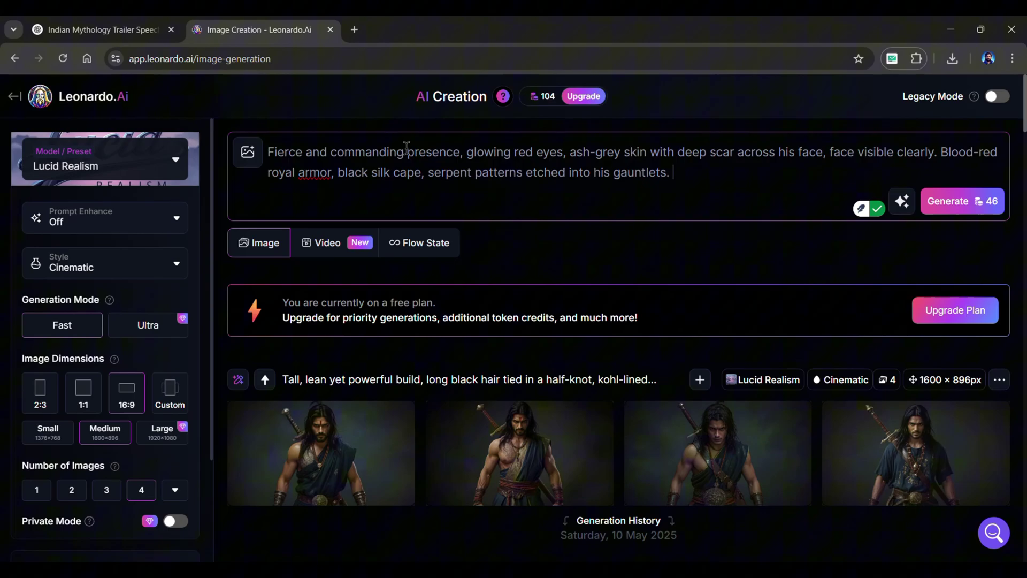
key("ctrl+v")
left_click(102, 29)
left_click_drag(305, 368, 499, 369)
left_click(252, 29)
key("ctrl+v")
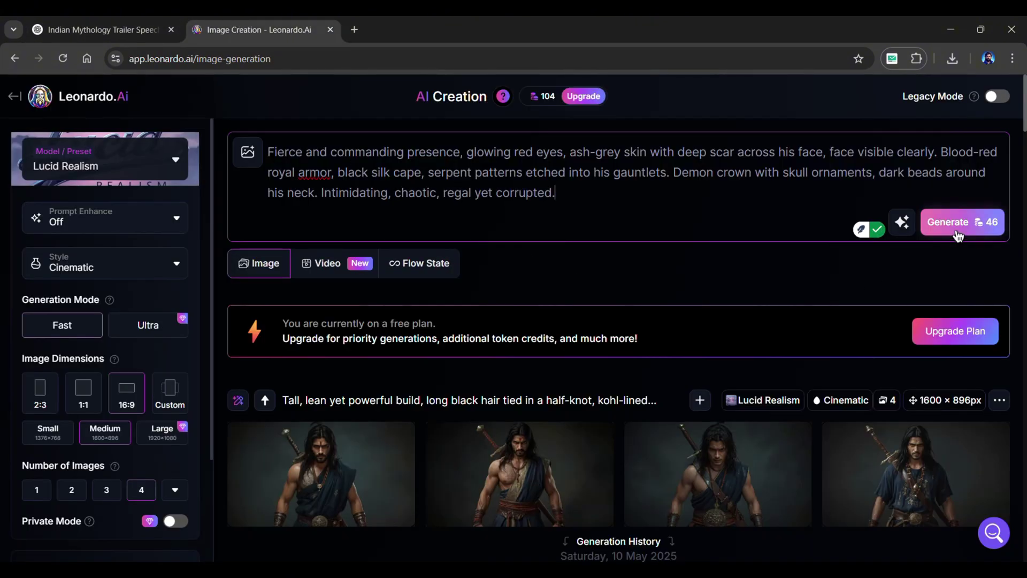
Step: Generate four villain images, browse them enlarged, and download the first one
left_click(957, 236)
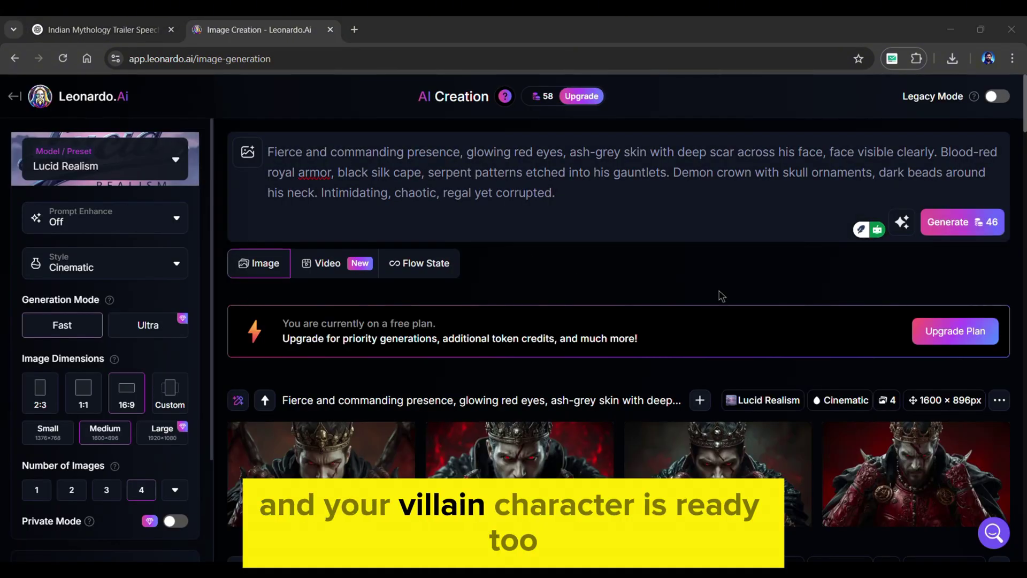
left_click(916, 471)
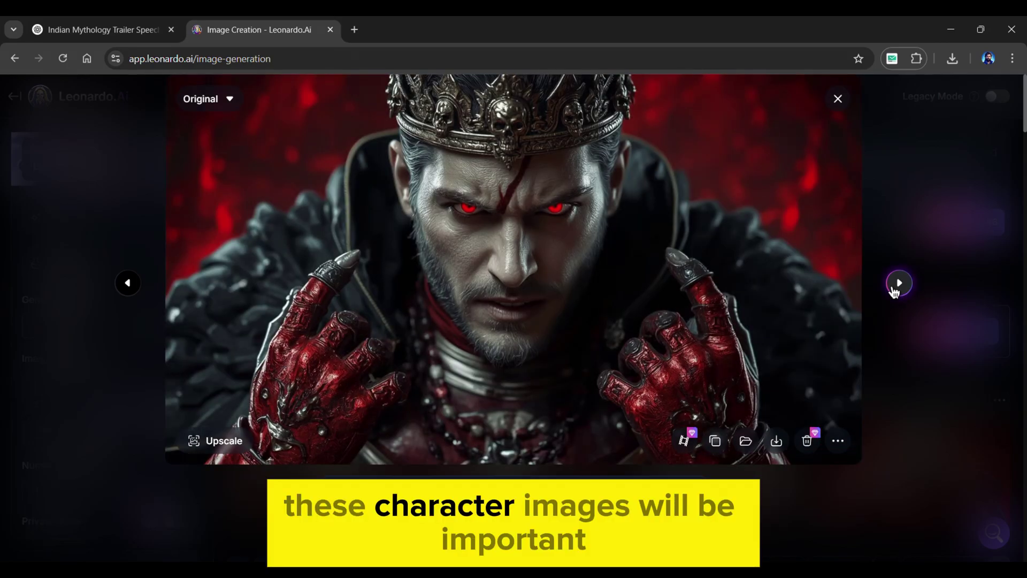
left_click(898, 283)
left_click(898, 283)
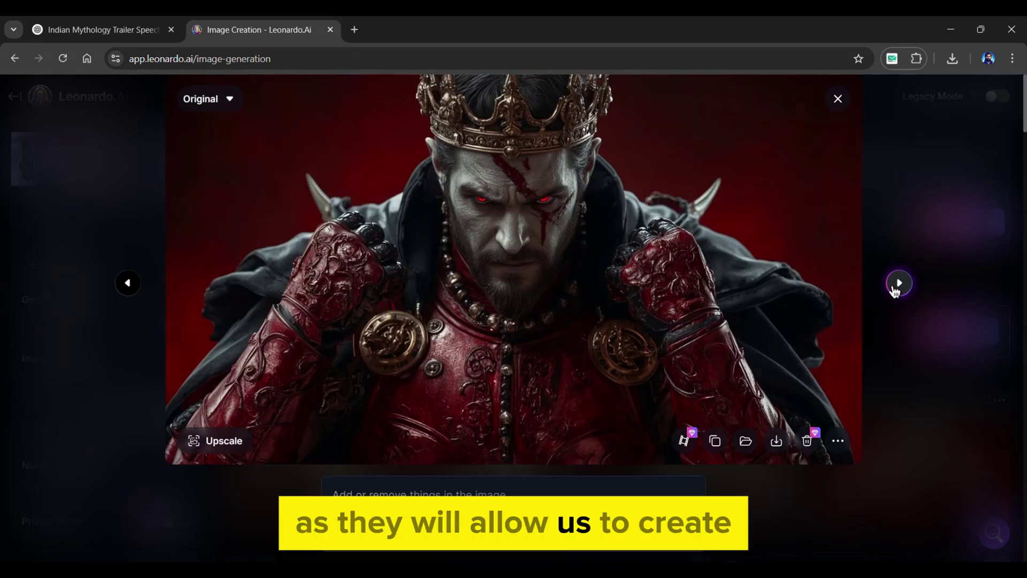
key("Escape")
left_click(357, 440)
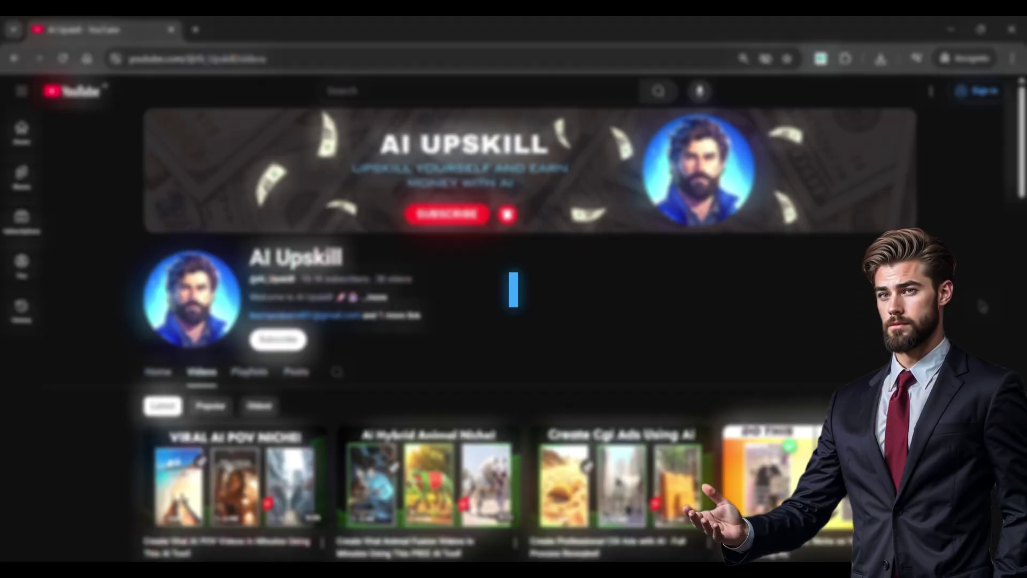
Step: Scroll down through the YouTube channel's Videos tab
scroll(977, 293, "down", 10)
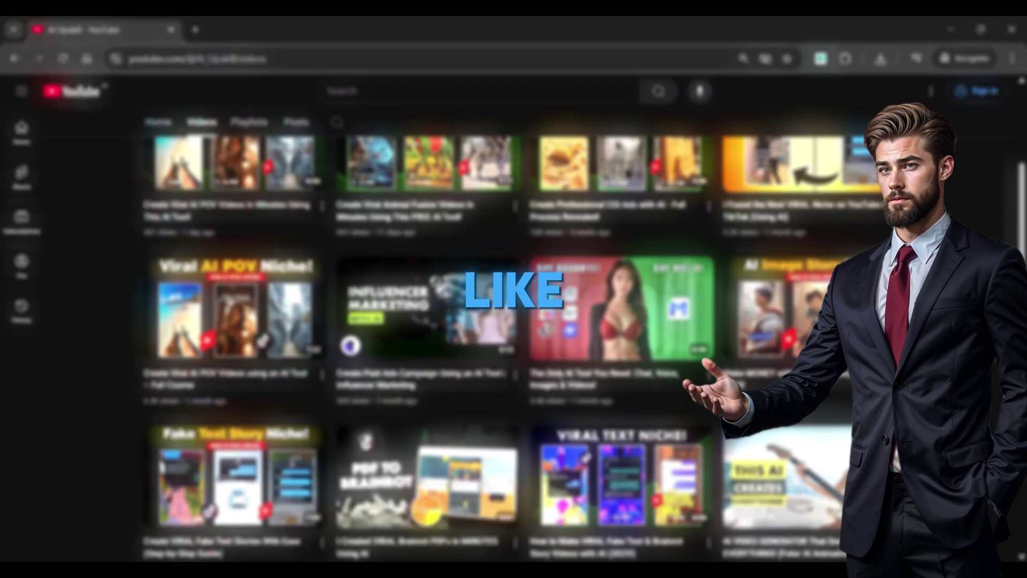
scroll(498, 331, "down", 10)
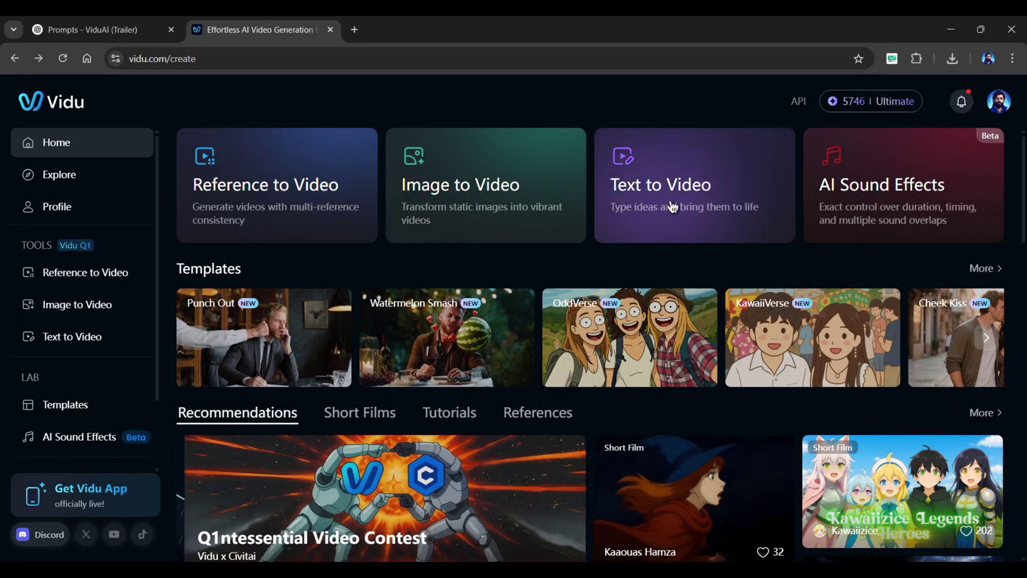
Step: Start a Text to Video creation using the Vidu Q1 model
left_click(678, 206)
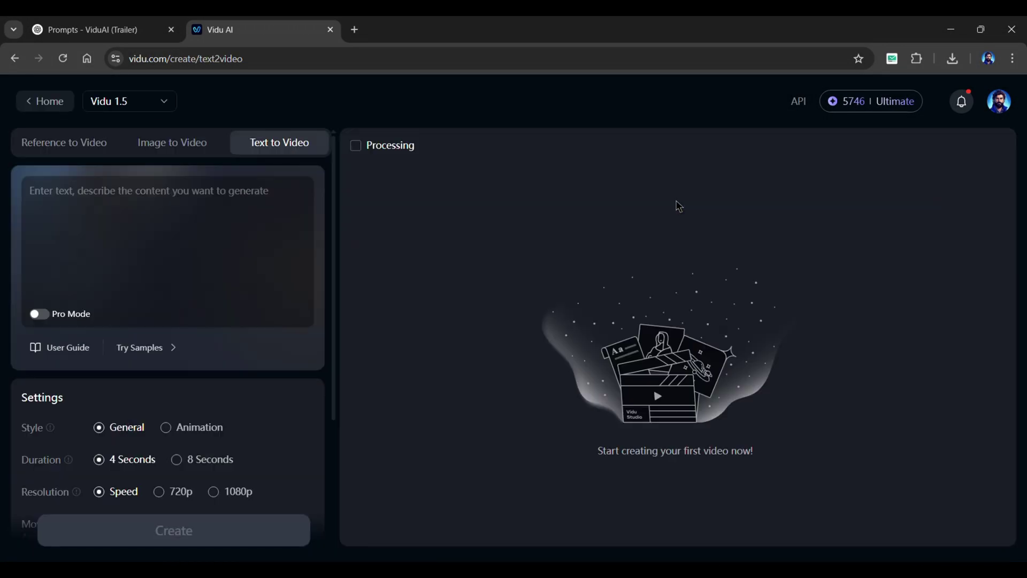
left_click(155, 105)
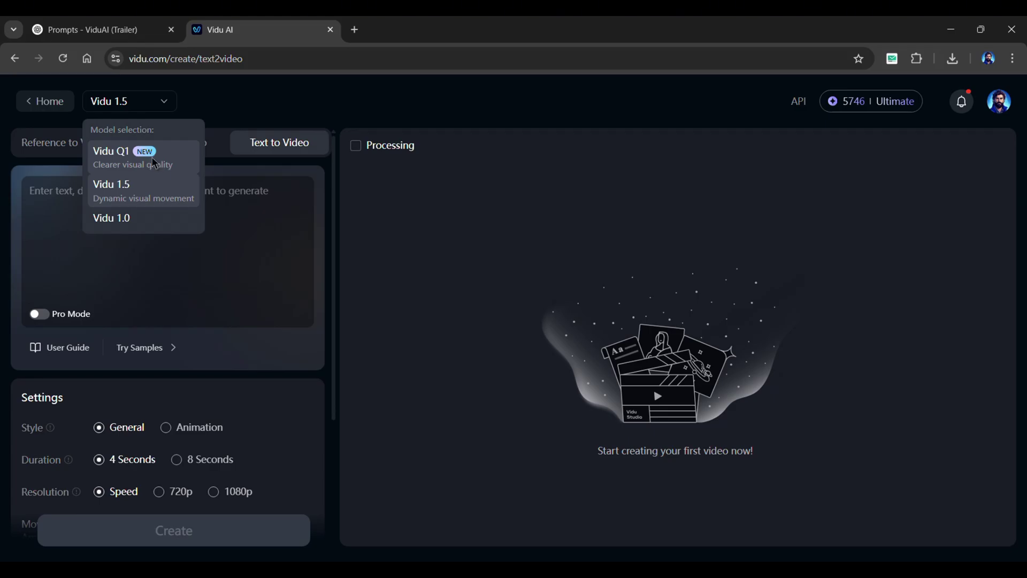
left_click(155, 160)
Step: Paste Shot 1's stormy-sky prompt from ChatGPT into Vidu and create the clip
left_click(114, 22)
left_click_drag(330, 226, 401, 262)
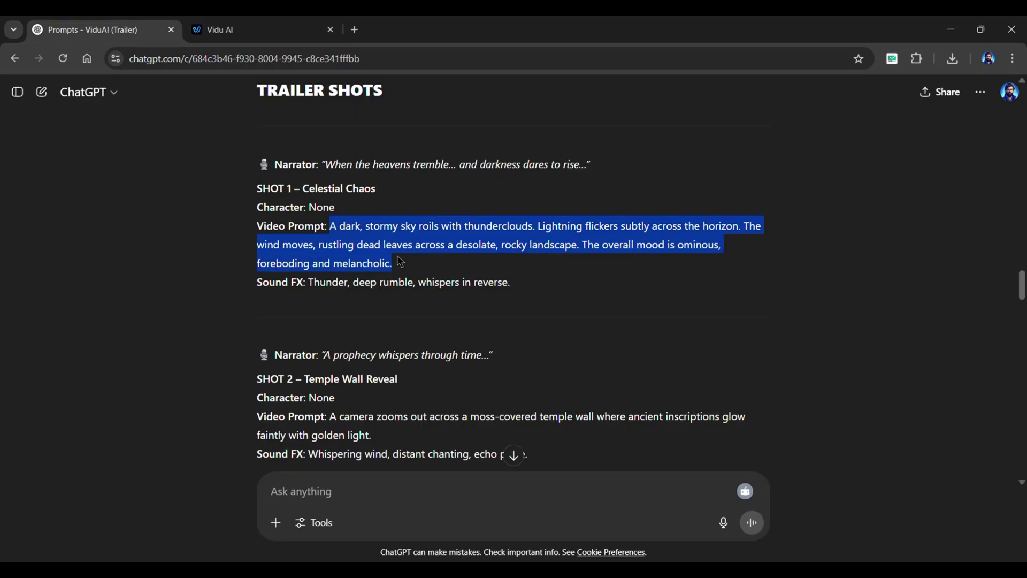
key("ctrl+c")
left_click(300, 27)
left_click(191, 217)
key("ctrl+v")
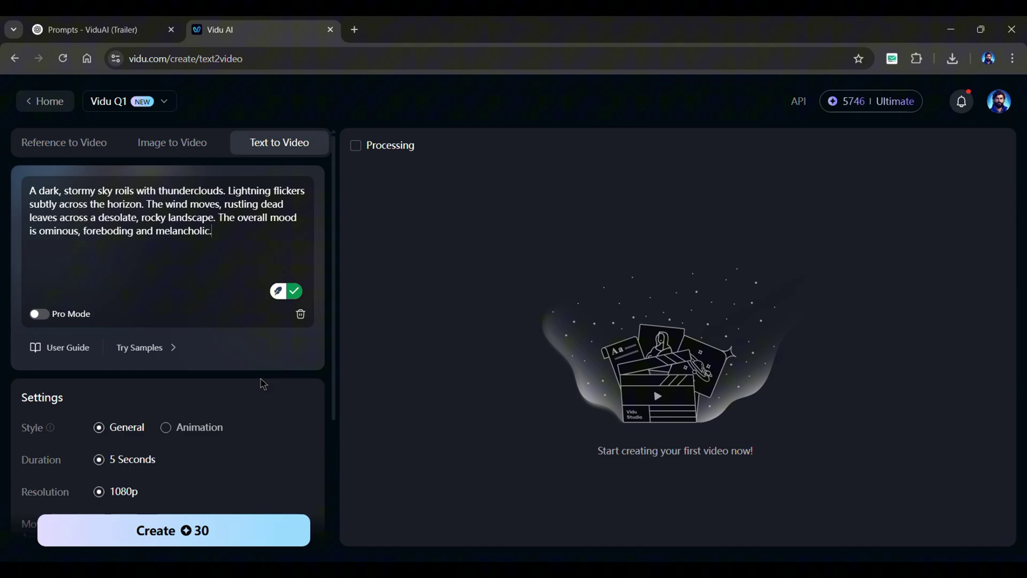
scroll(262, 384, "down", 3)
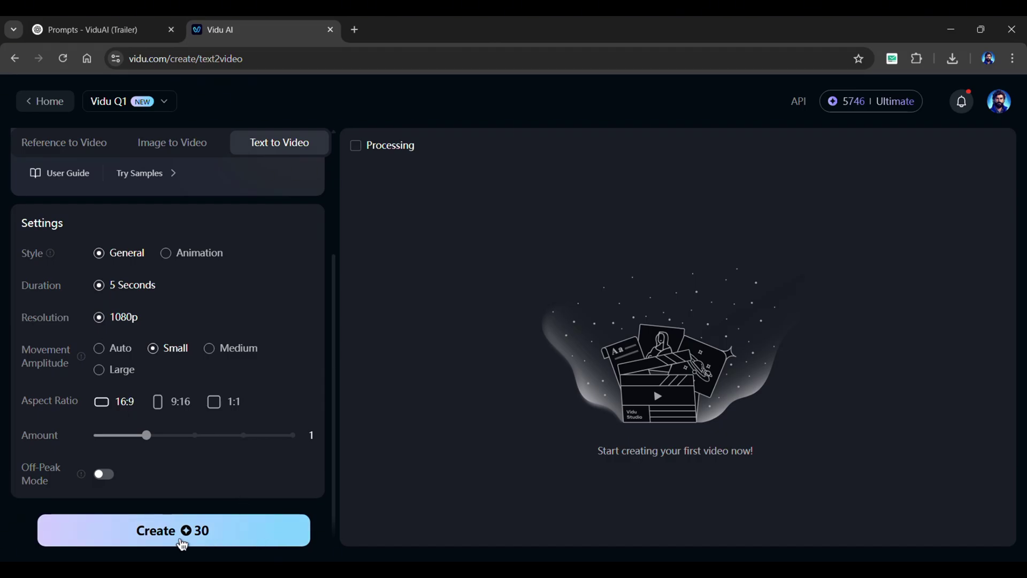
left_click(163, 536)
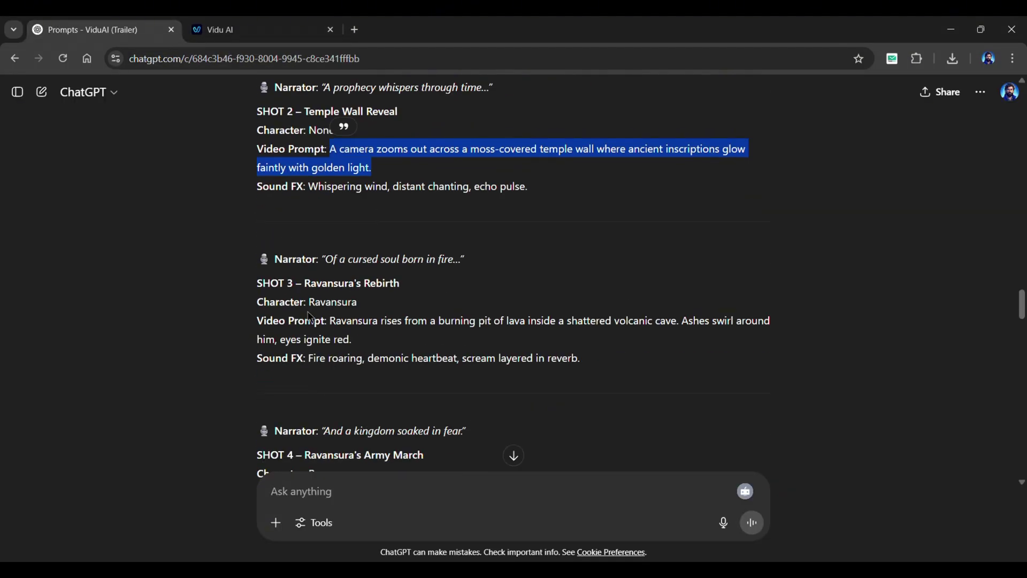
Step: Set up Reference to Video with the villain image, Shot 3's lava-pit prompt and 720p resolution
left_click(311, 301)
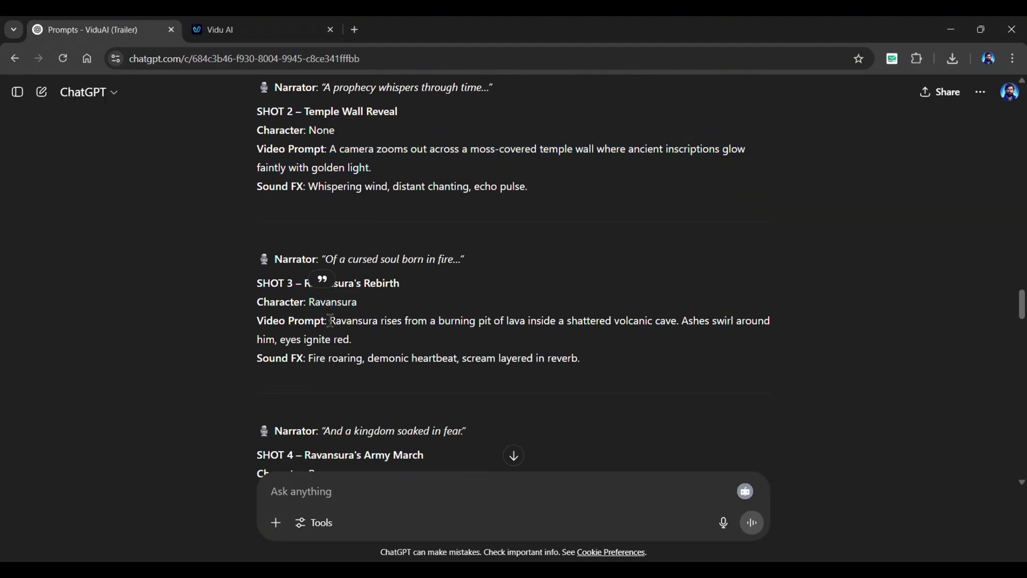
left_click_drag(330, 321, 361, 343)
left_click(263, 25)
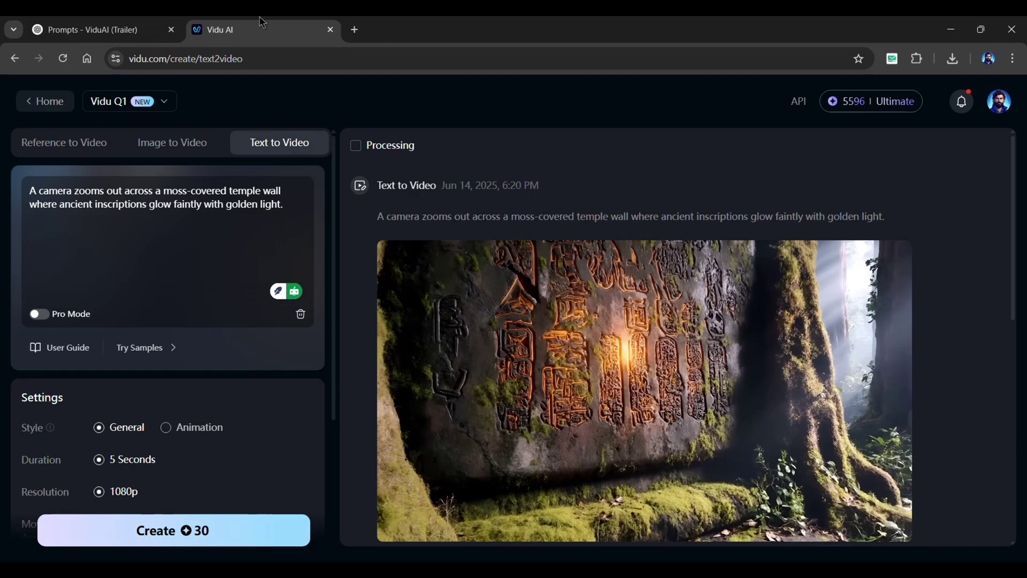
left_click(79, 152)
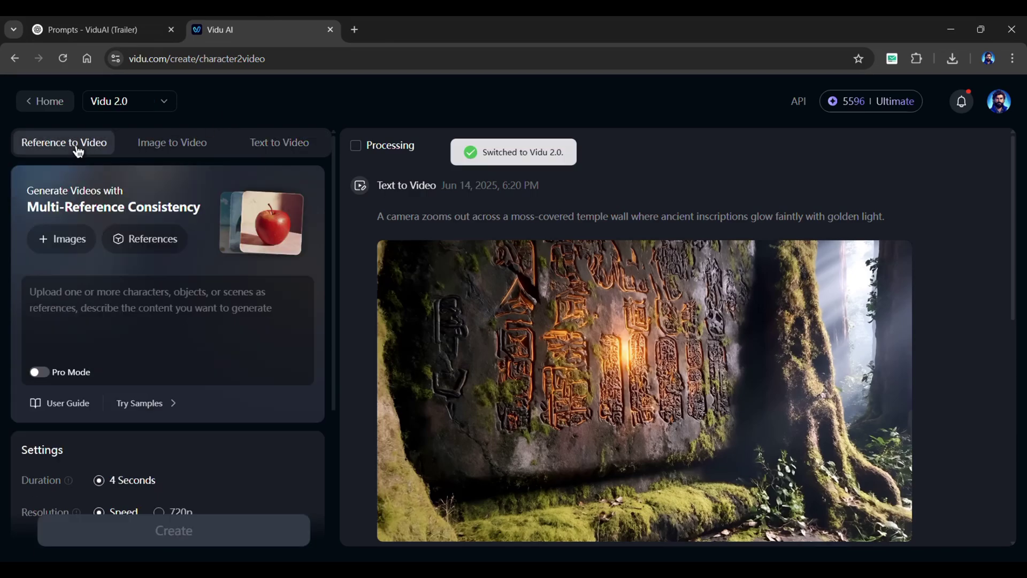
left_click(64, 241)
double_click(391, 198)
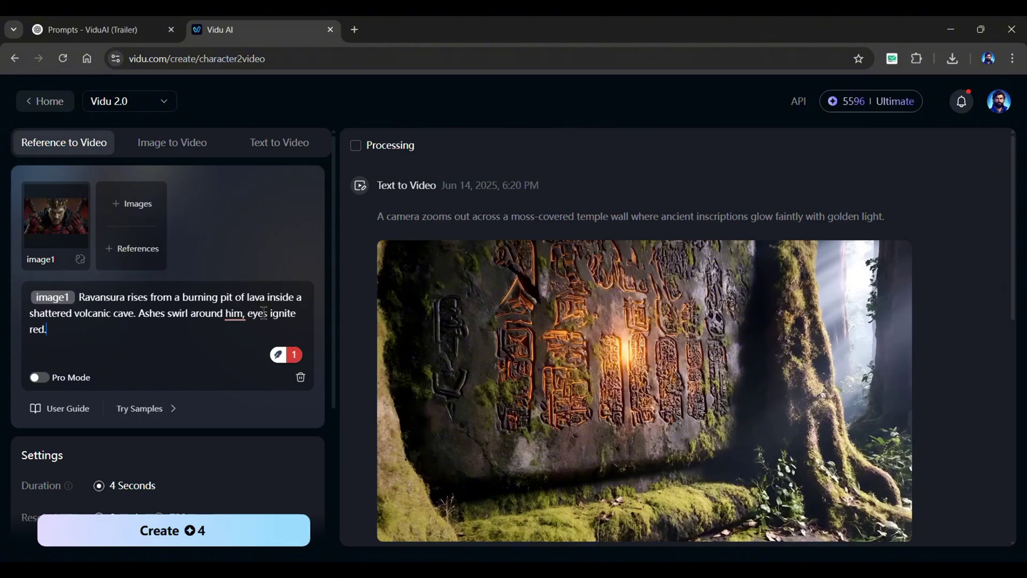
scroll(270, 318, "down", 4)
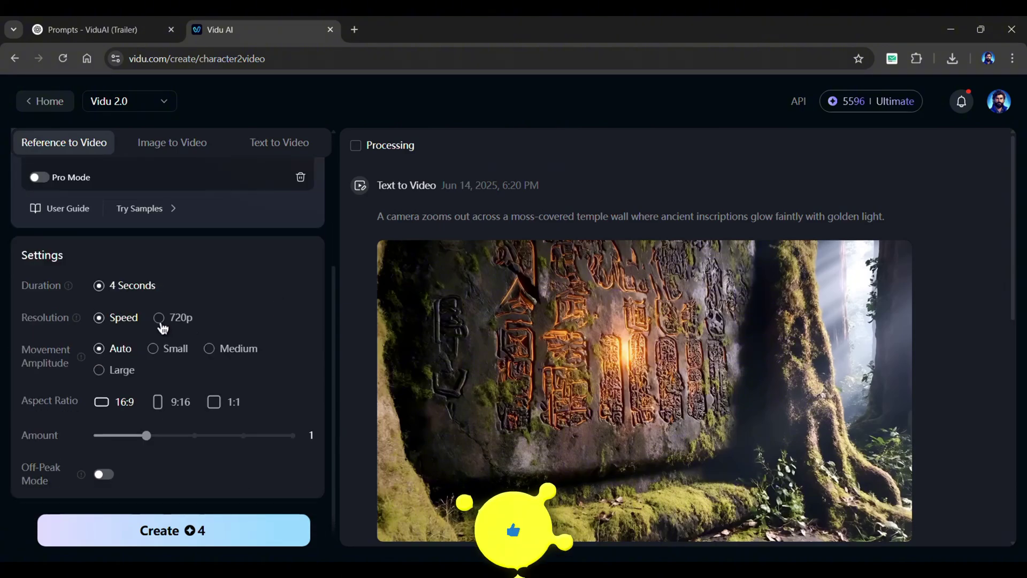
left_click(162, 323)
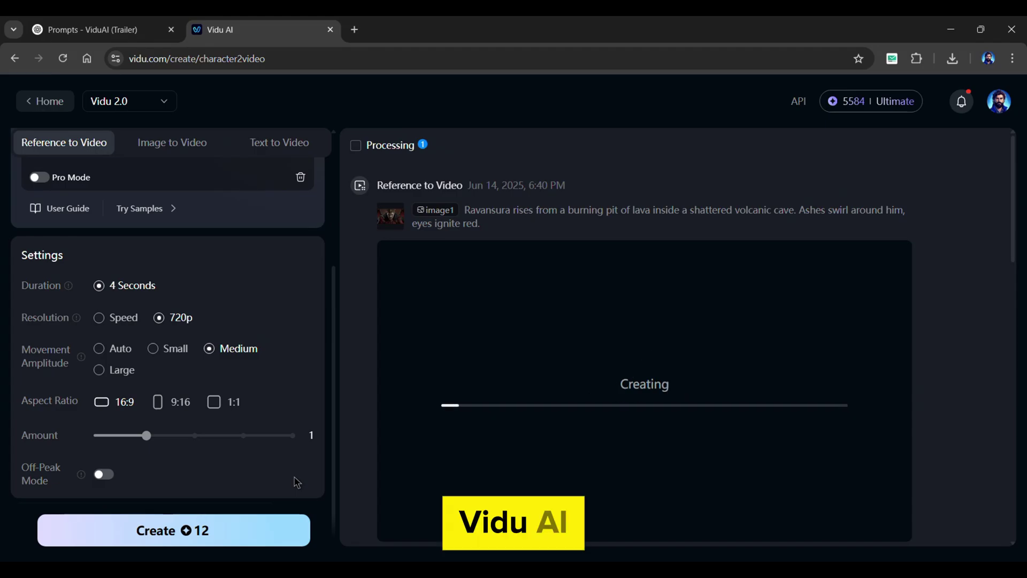
scroll(315, 472, "up", 4)
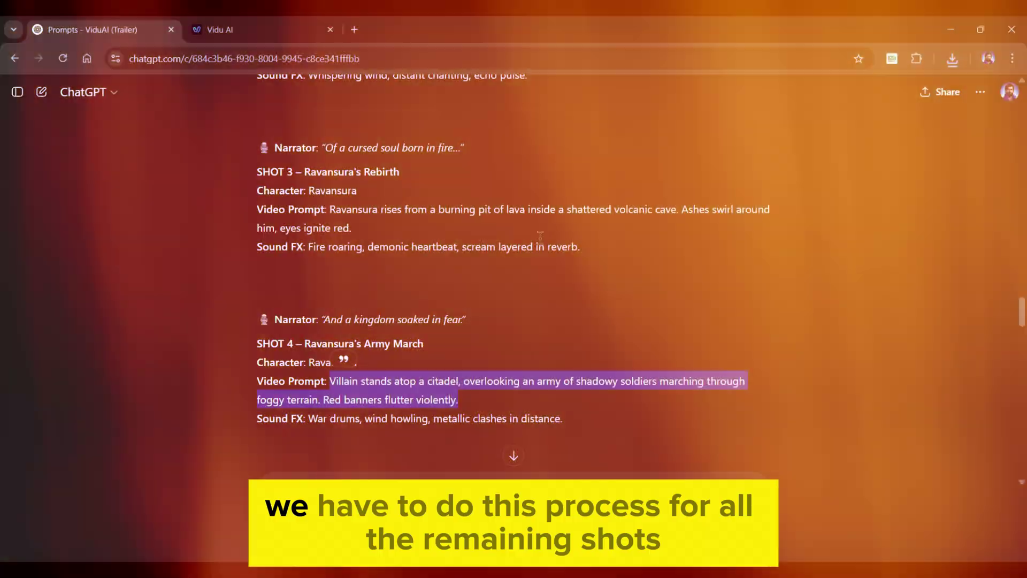
Step: Attach the hero image, swap in Shot 5's Aaryan prompt, and create the reference video
scroll(342, 214, "down", 4)
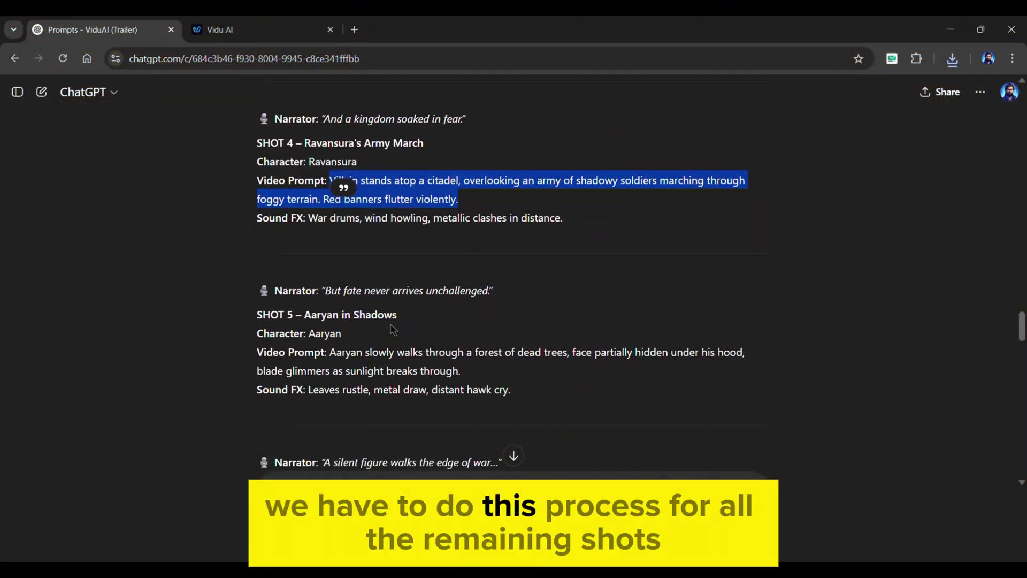
left_click_drag(309, 333, 485, 377)
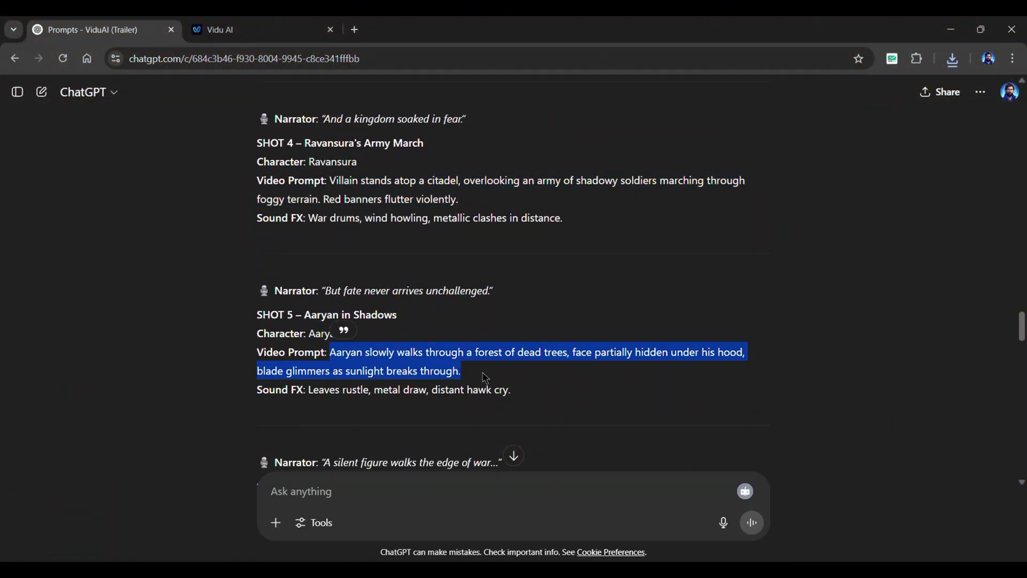
left_click(278, 22)
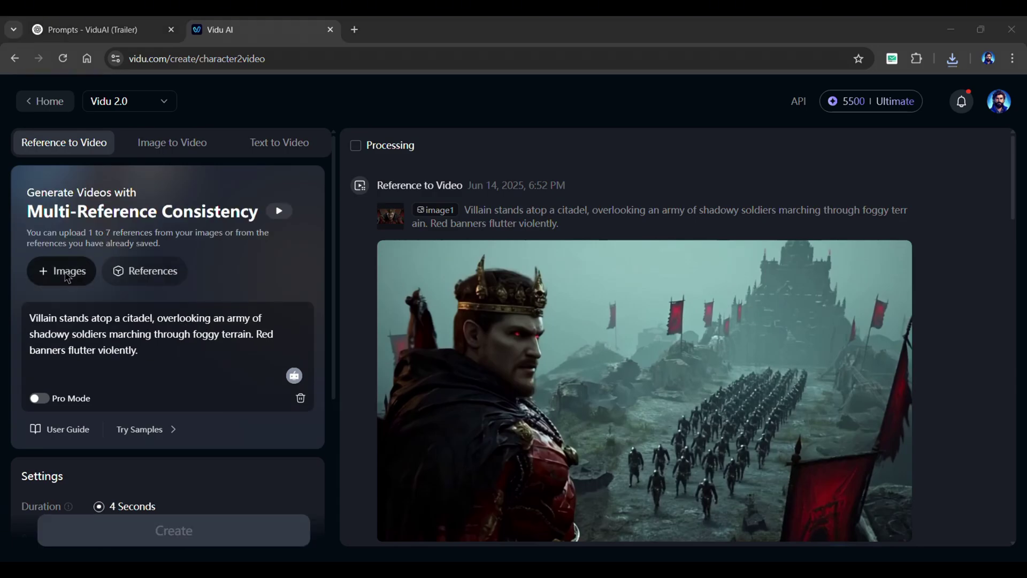
left_click(60, 269)
left_click(184, 221)
key("ctrl+a")
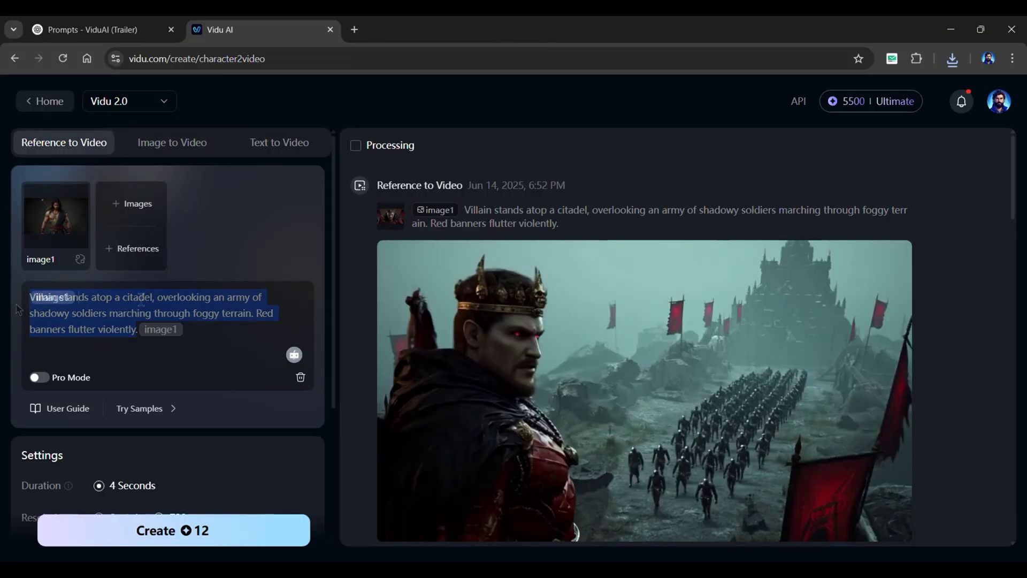
key("ctrl+v")
left_click(271, 527)
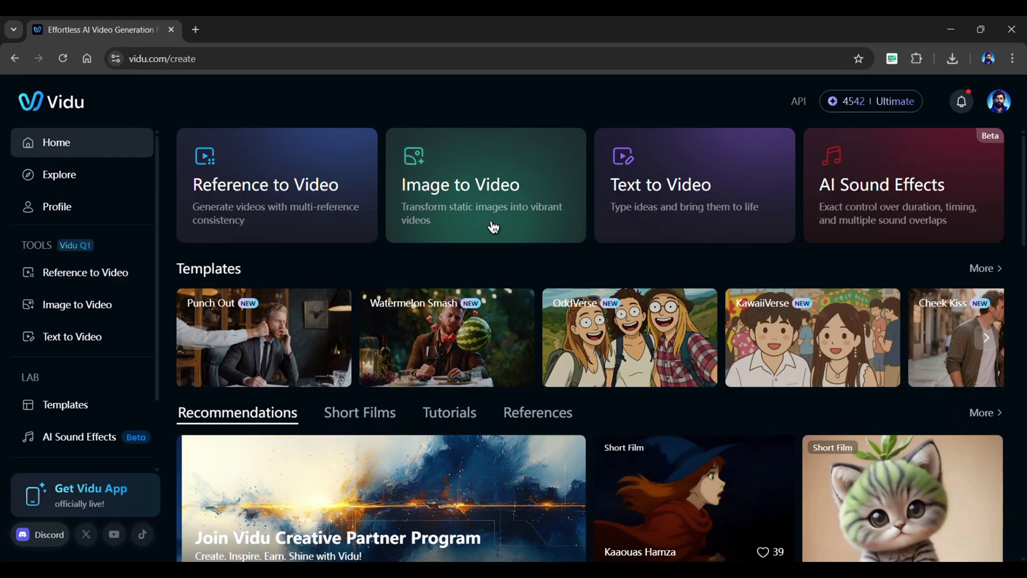
Step: Animate between the two warrior frames with Image to Video at 5s duration and 1080p
left_click(490, 225)
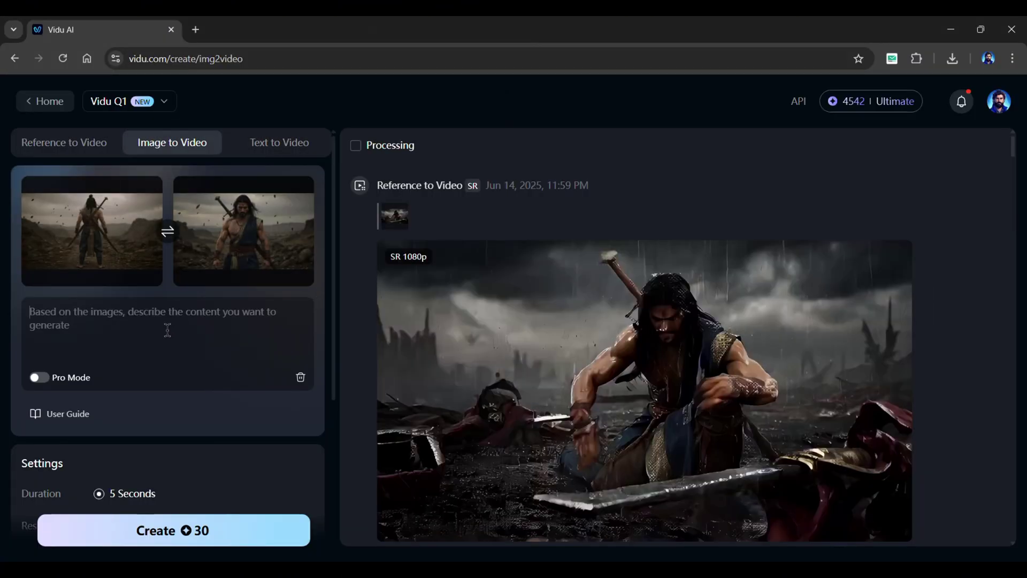
scroll(325, 317, "down", 4)
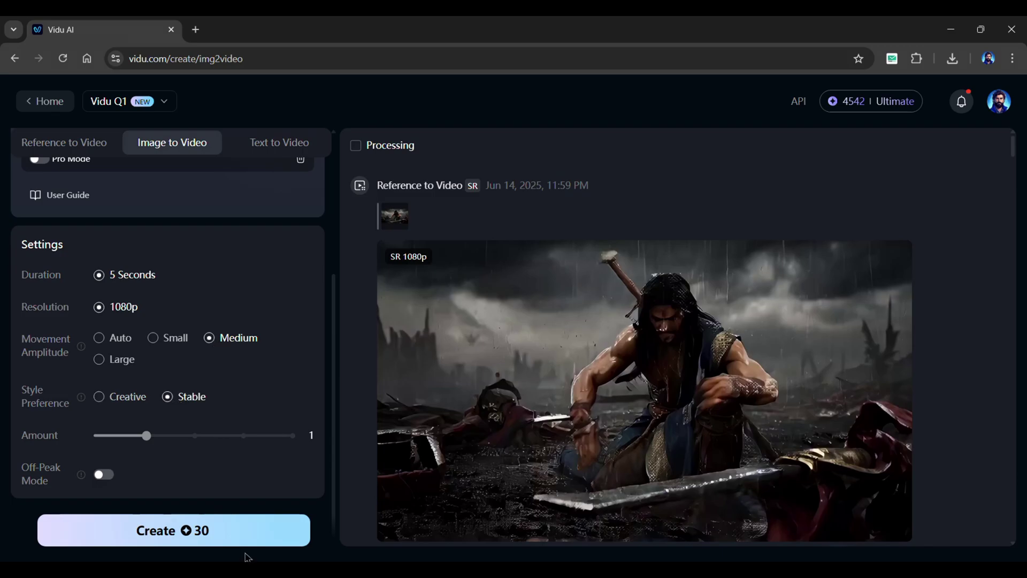
left_click(223, 543)
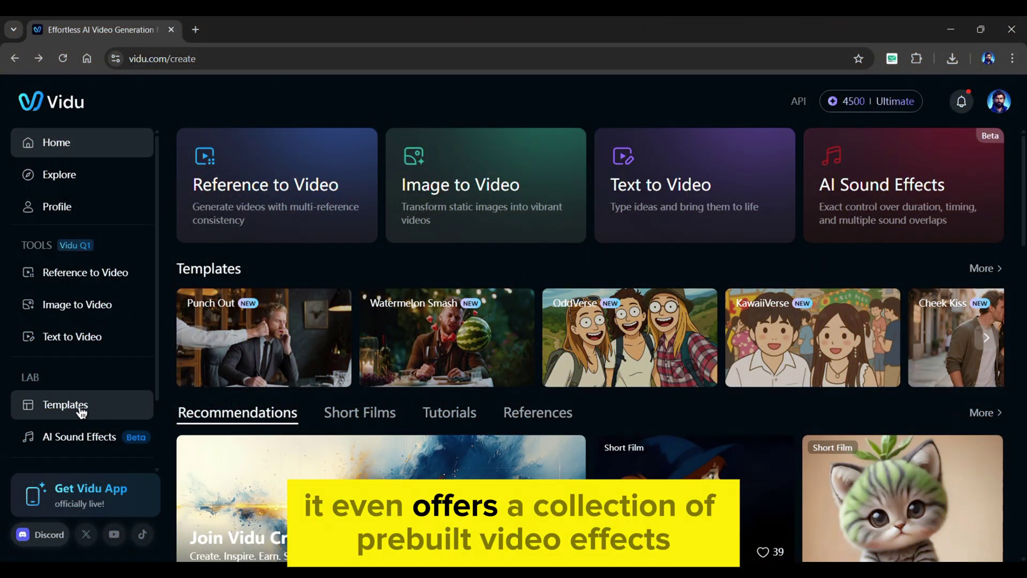
left_click(22, 406)
scroll(590, 380, "down", 10)
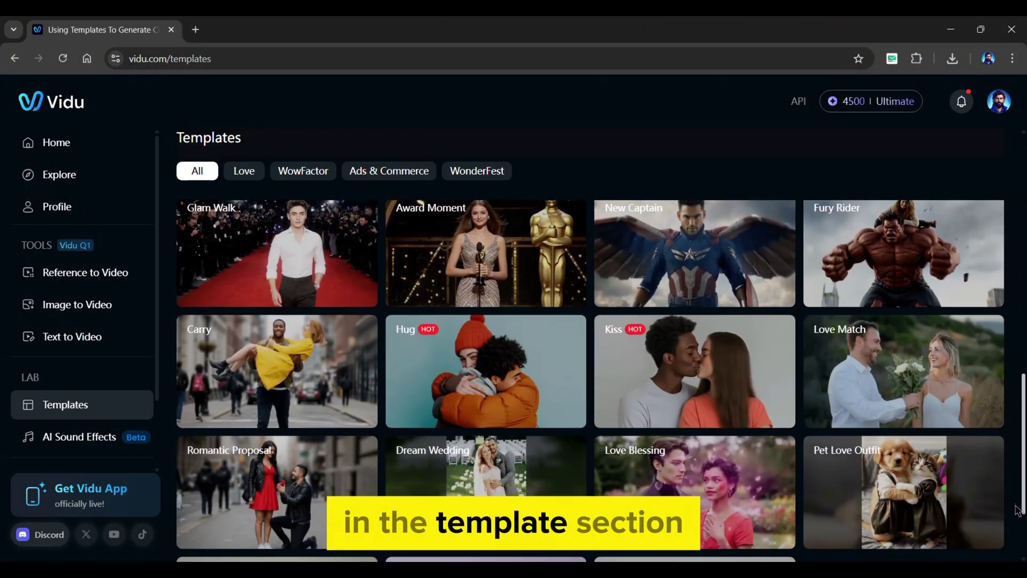
scroll(590, 380, "up", 10)
scroll(591, 380, "up", 5)
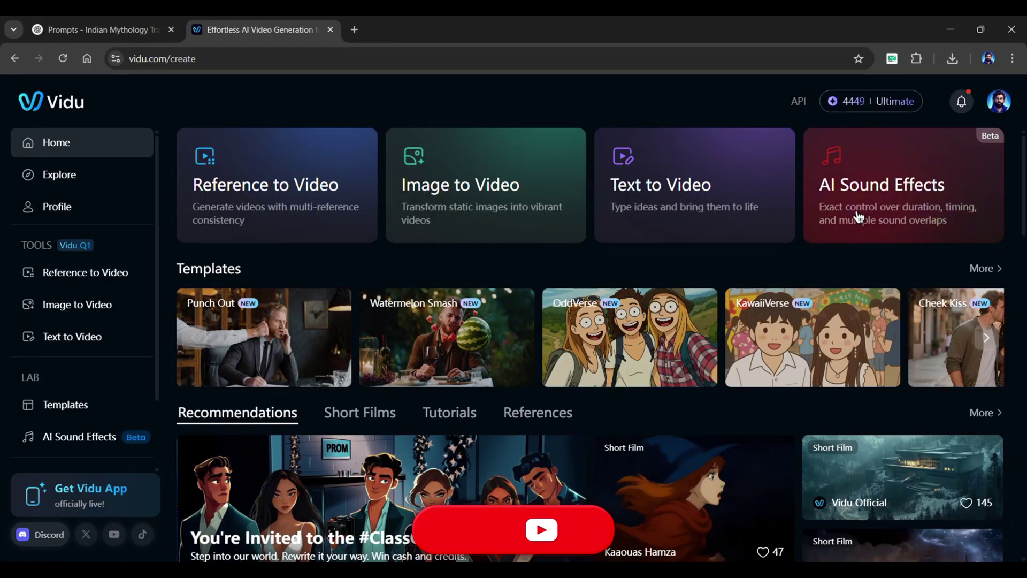
Step: Paste the Shot 1 thunder-rumble-whispers prompt into AI Sound Effects, stagger the layers, and generate
left_click(908, 212)
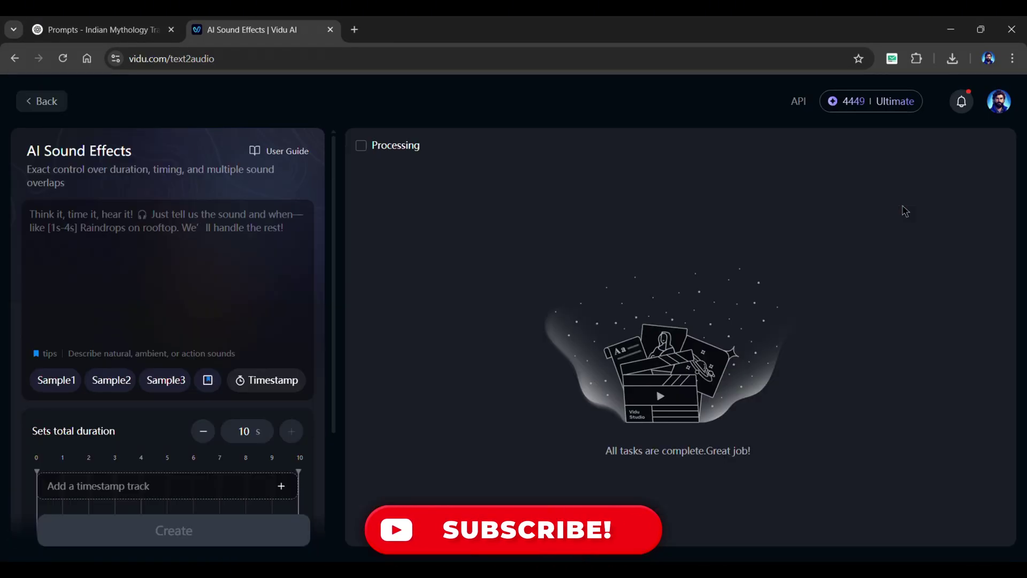
left_click(93, 29)
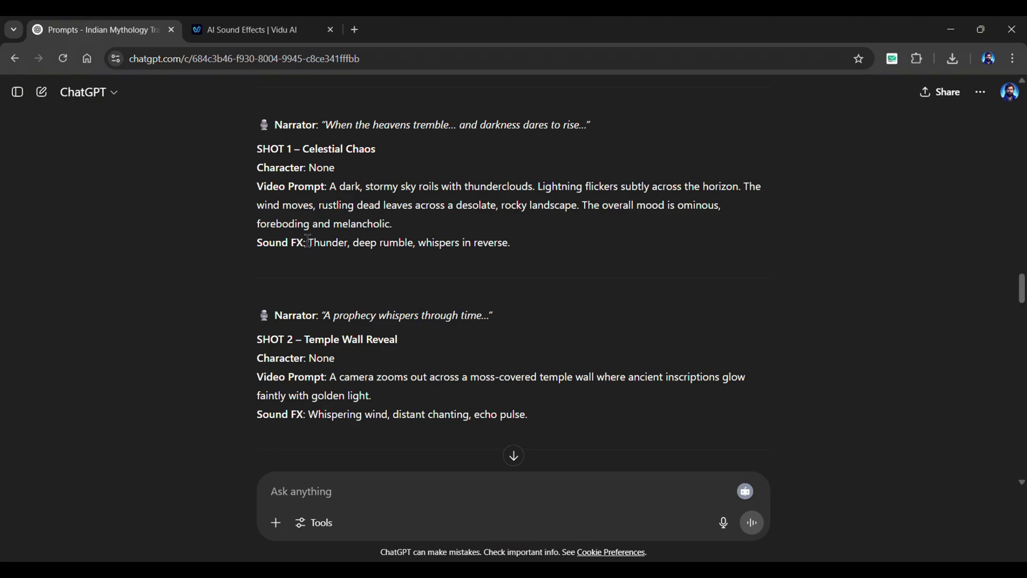
left_click(224, 29)
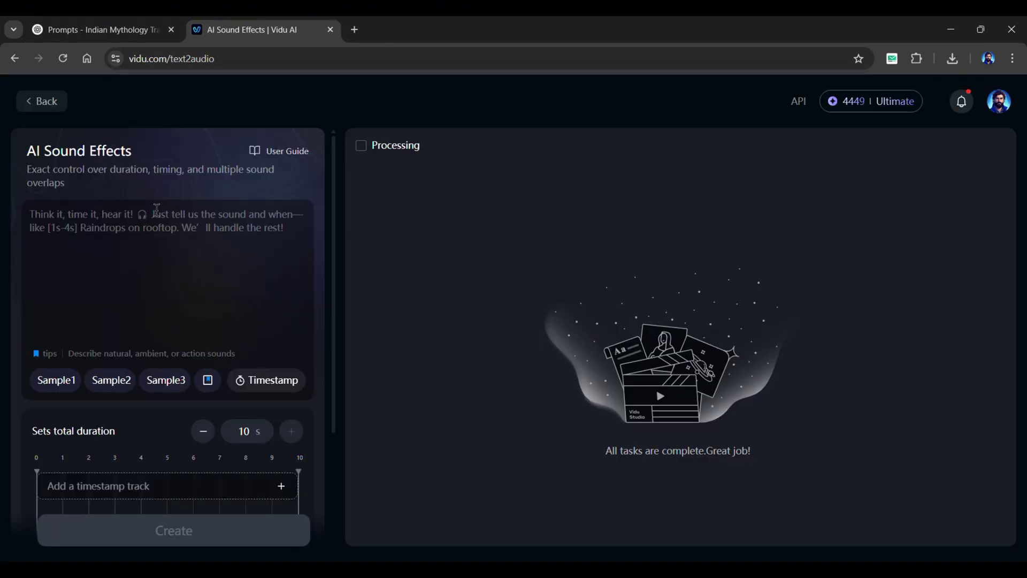
left_click(176, 227)
type("Thunder, deep rumble, whispers in reverse.")
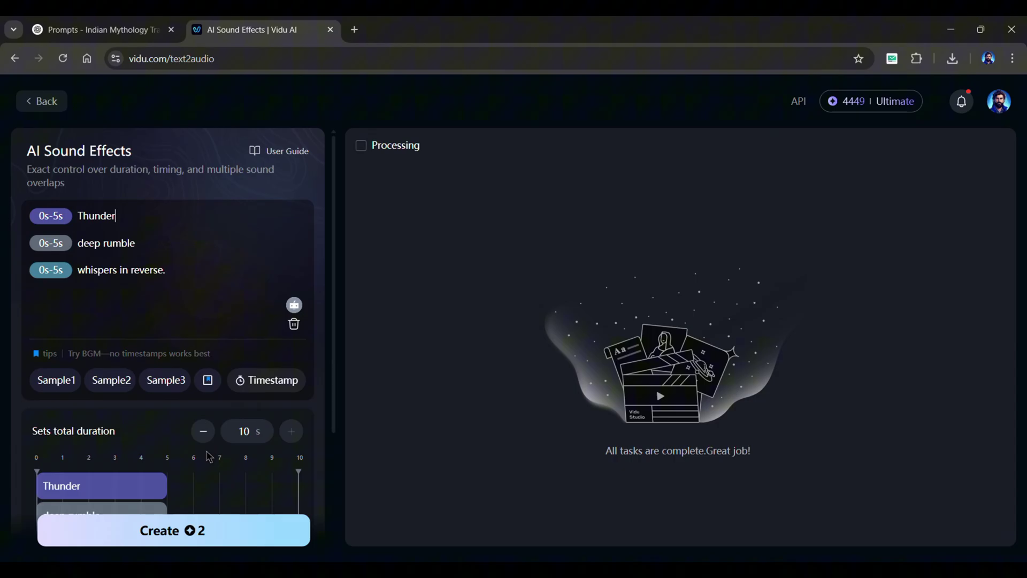
scroll(209, 456, "down", 2)
left_click_drag(64, 447, 236, 460)
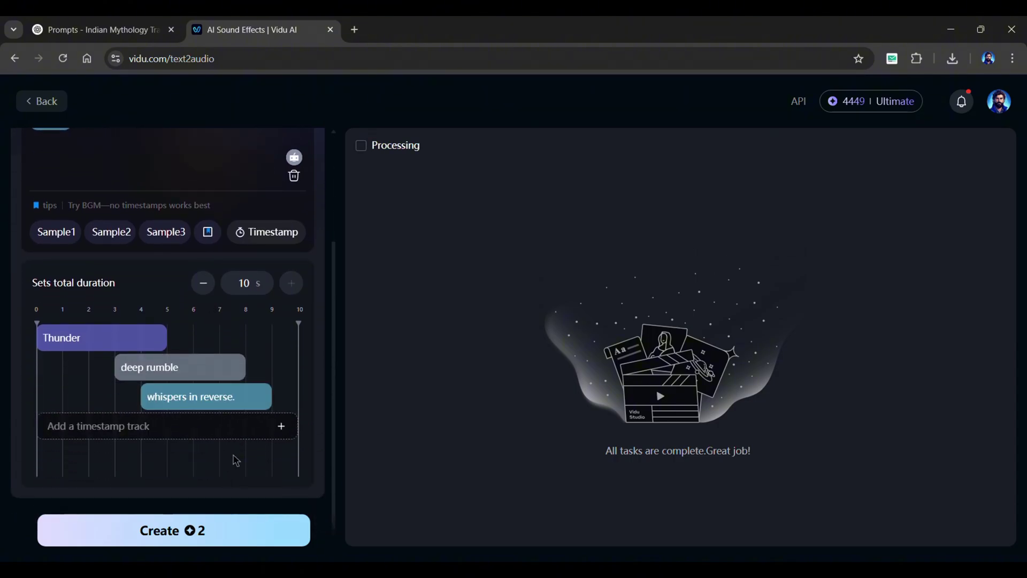
left_click(231, 534)
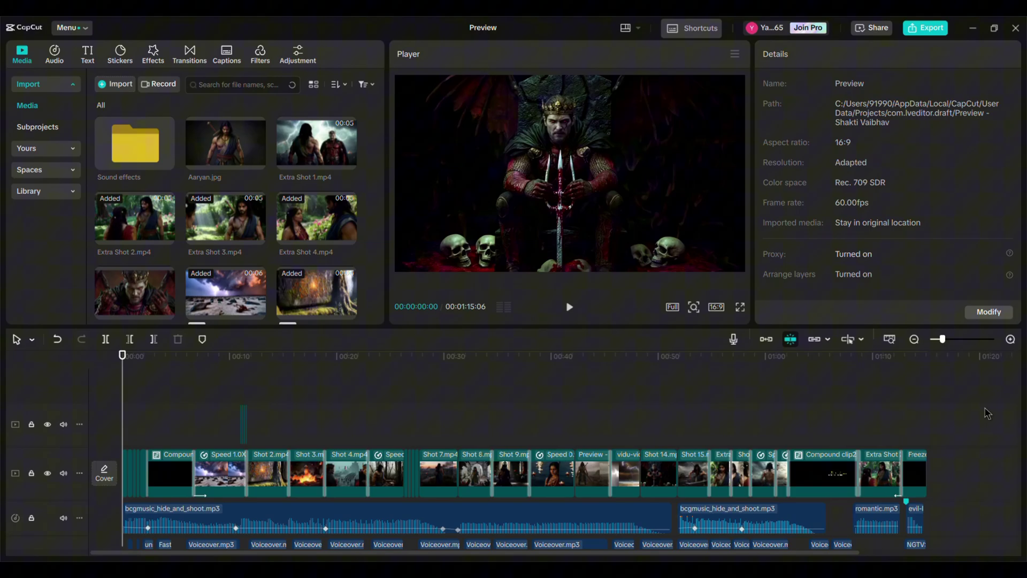
Step: Review the music and voice-over volumes, the Shot 2 clip and the Black Fade transition
scroll(535, 455, "down", 5)
scroll(374, 455, "up", 4)
left_click(215, 461)
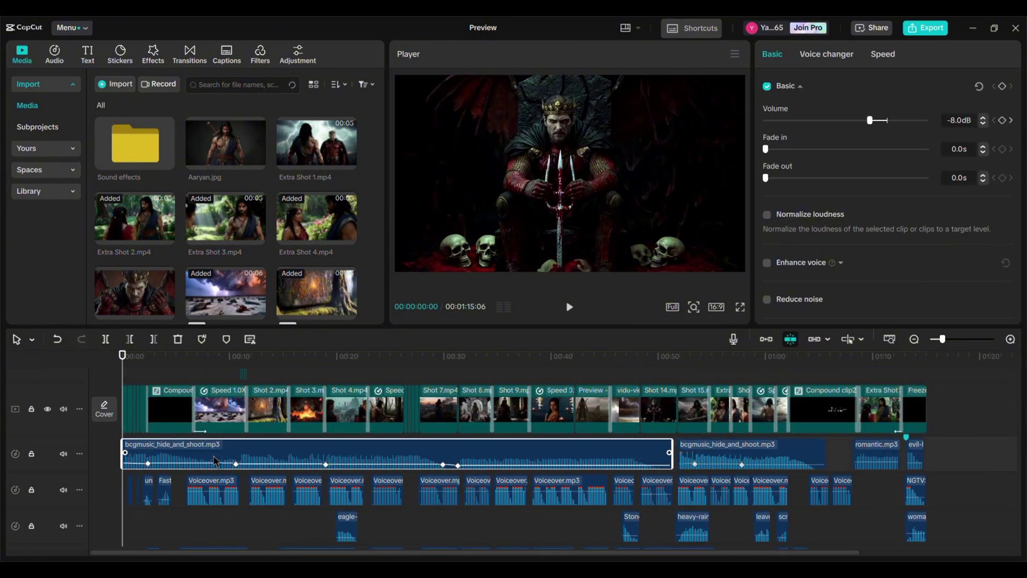
left_click(247, 525)
scroll(268, 523, "up", 6)
left_click(327, 489)
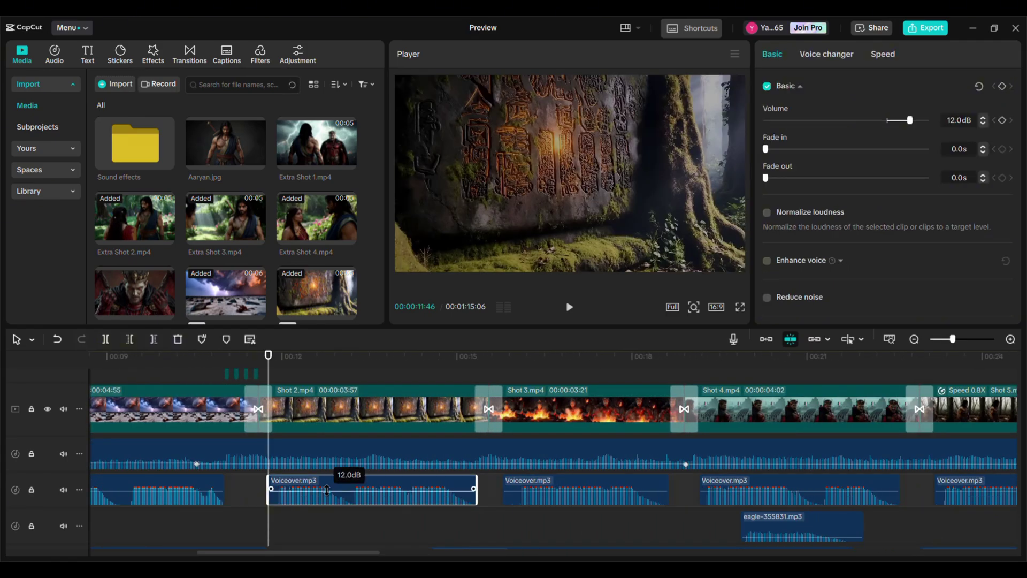
left_click(350, 411)
left_click(685, 409)
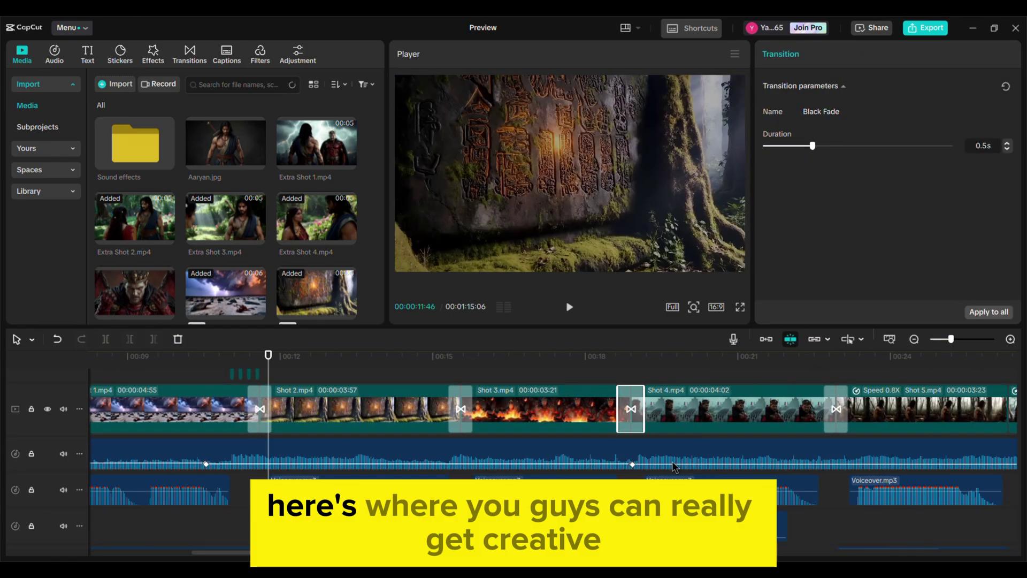
scroll(684, 409, "down", 8)
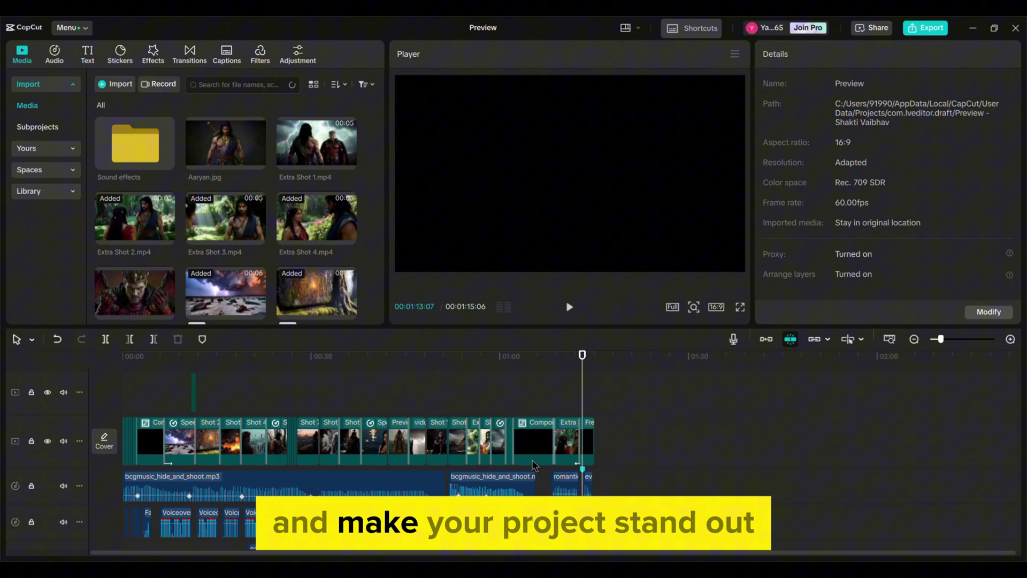
scroll(533, 465, "up", 3)
Step: Slow the short overlay clip near the end to 0.60x speed
left_click(778, 392)
left_click(813, 54)
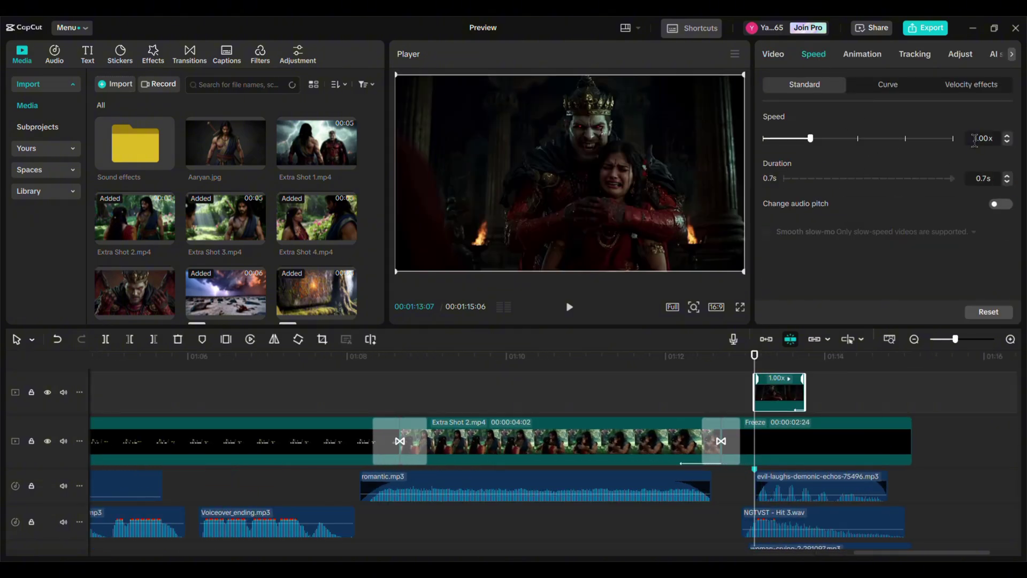
scroll(974, 139, "down", 4)
key("shift+z")
key("Home")
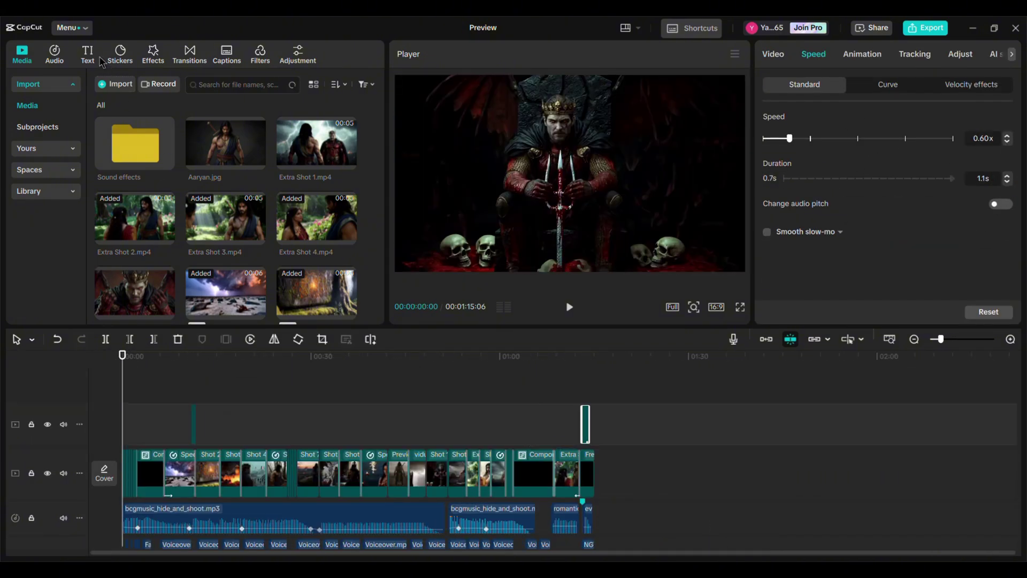
Step: Add a custom adjustment layer spanning the whole trailer with Auto adjust on
left_click(298, 53)
left_click(142, 127)
left_click_drag(390, 412, 596, 411)
left_click(767, 119)
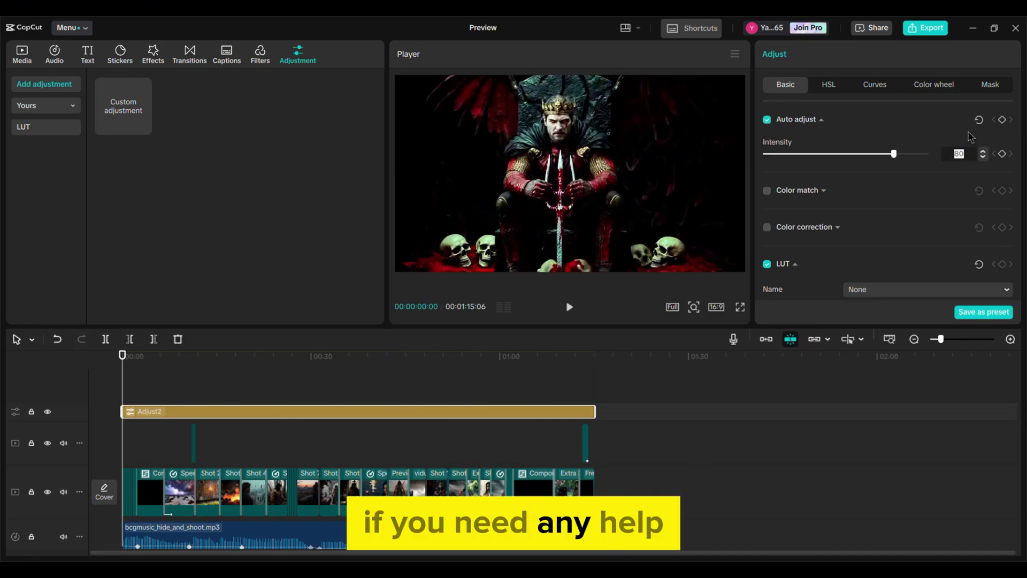
Step: Bring up the trailer's export settings
left_click(154, 391)
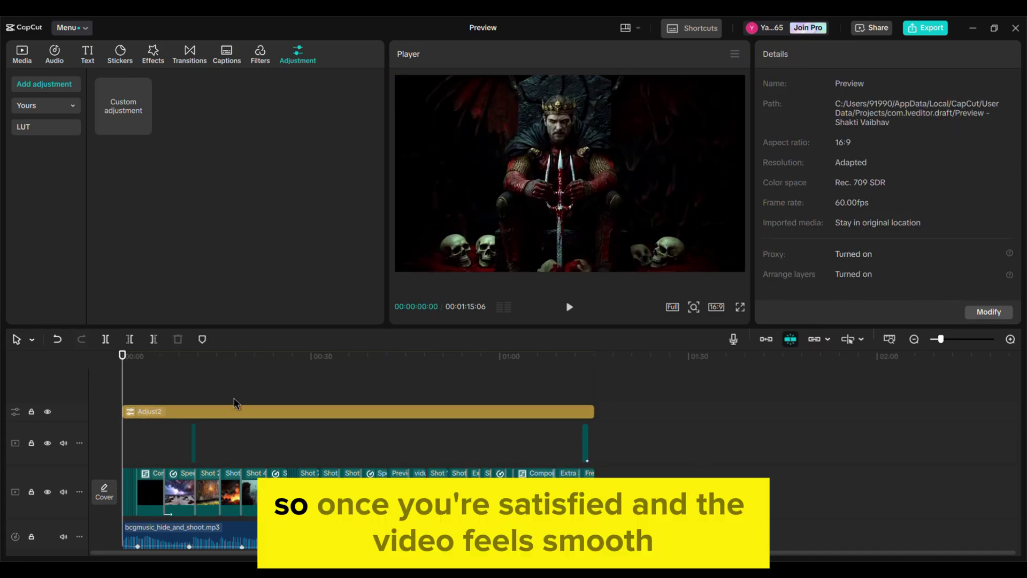
scroll(513, 454, "up", 5)
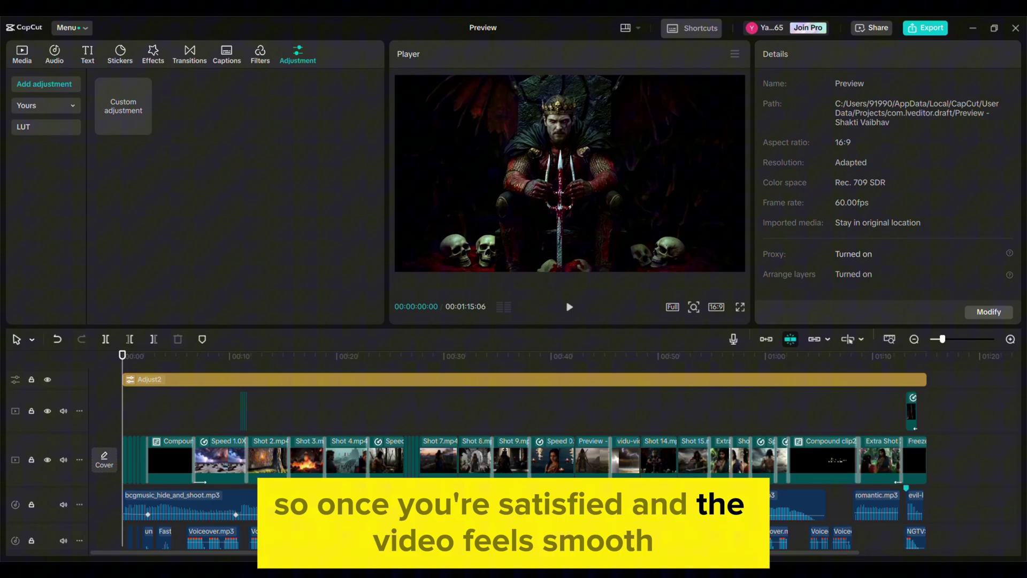
scroll(524, 460, "down", 3)
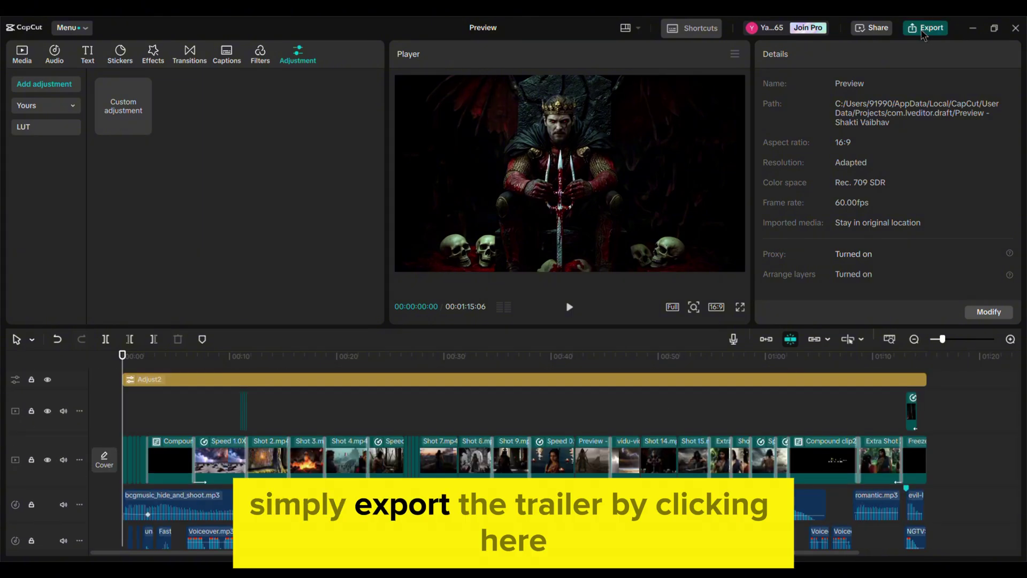
left_click(925, 28)
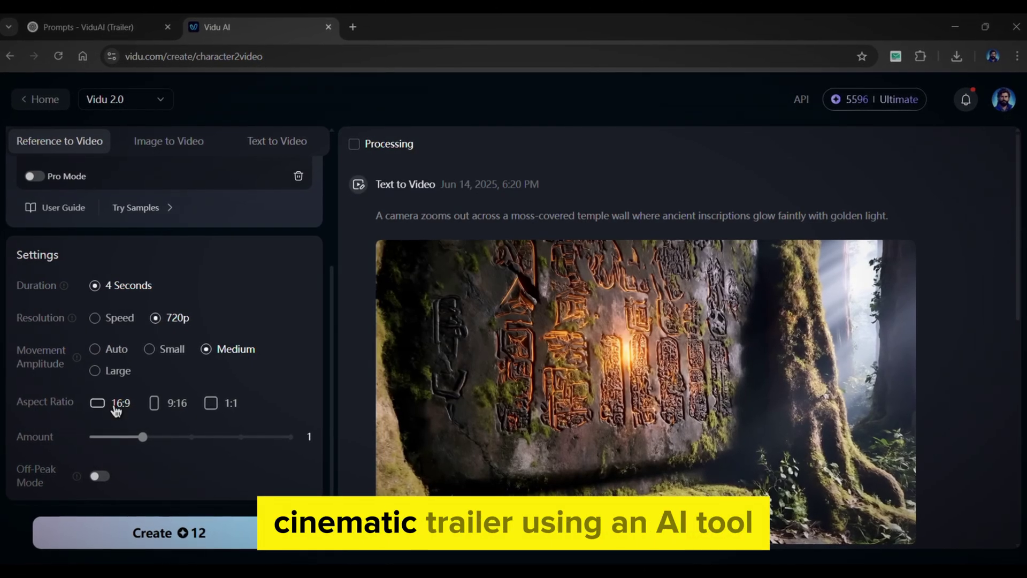
Step: Create the next Reference to Video shot at 4 seconds, 720p, 16:9
left_click(178, 535)
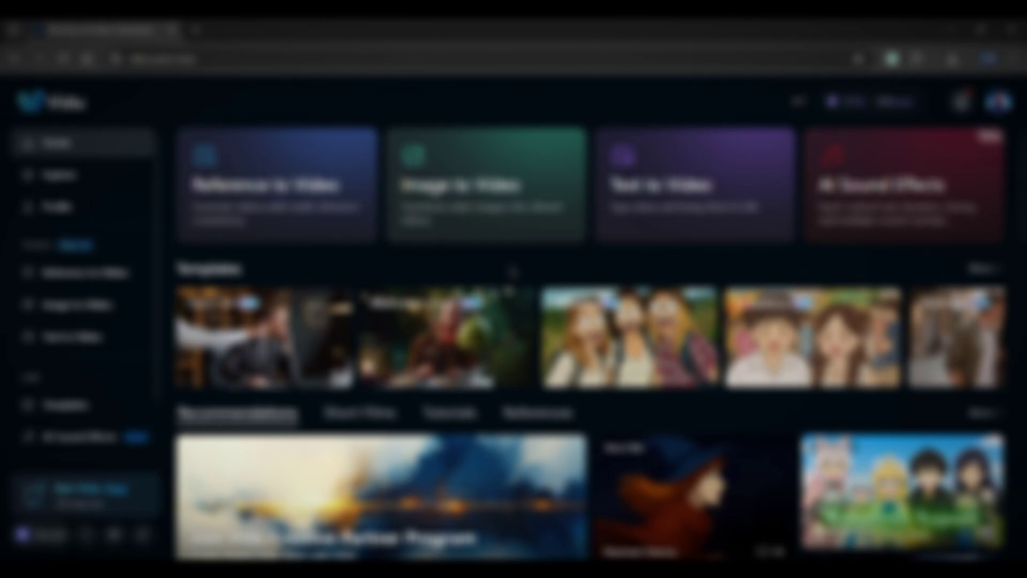